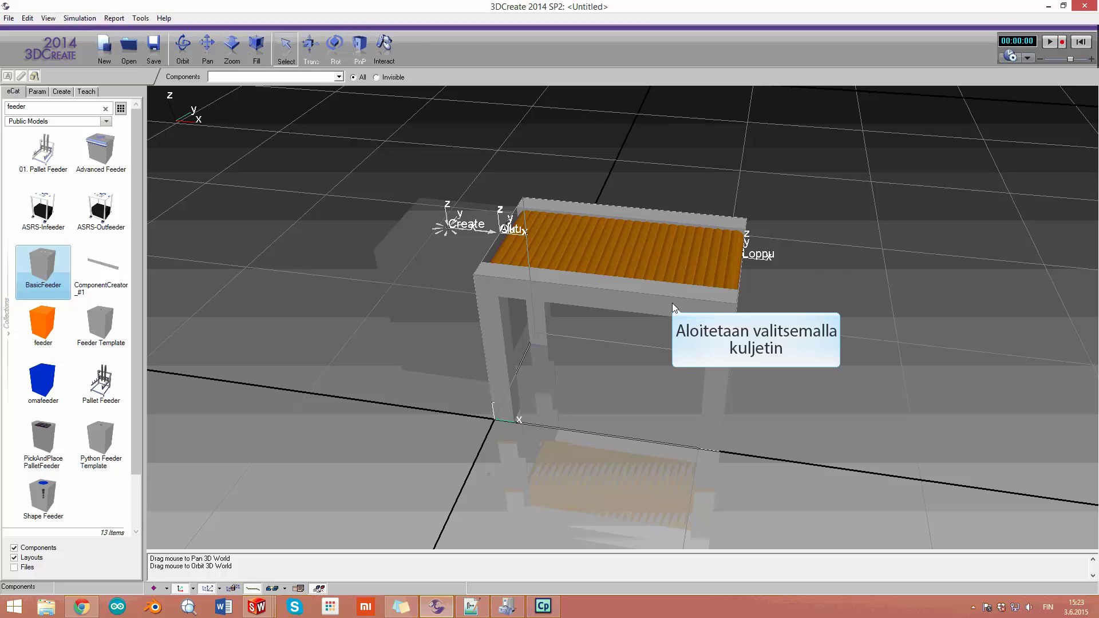
Add a Real parameter named SensorinSijainti to the conveyor component.
{"action": "left_click", "coordinate": [673, 305]}
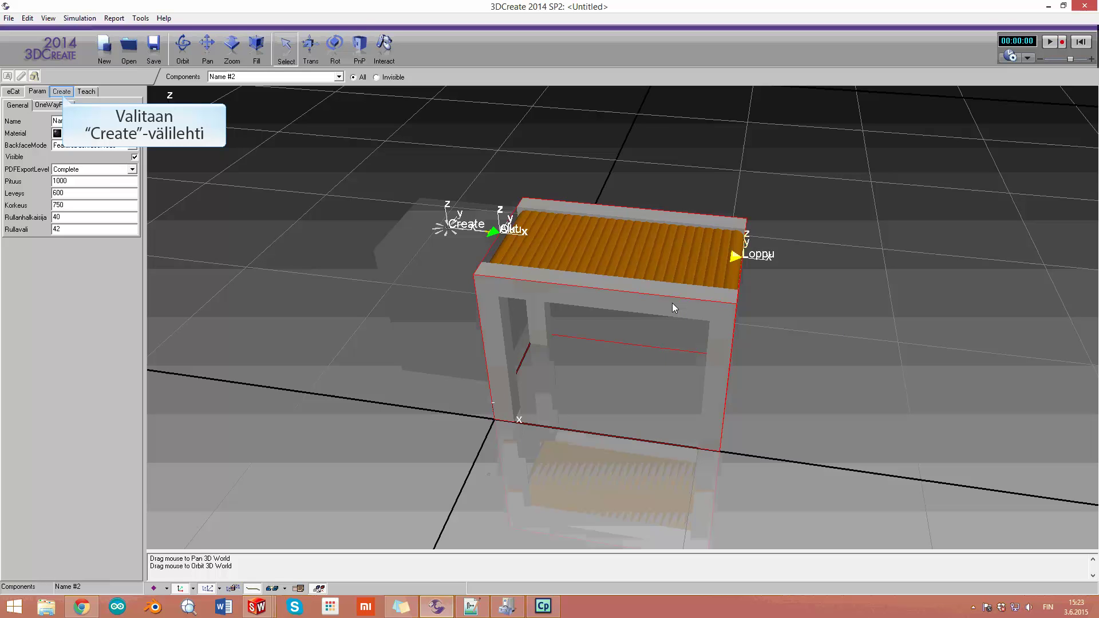
{"action": "left_click", "coordinate": [61, 93]}
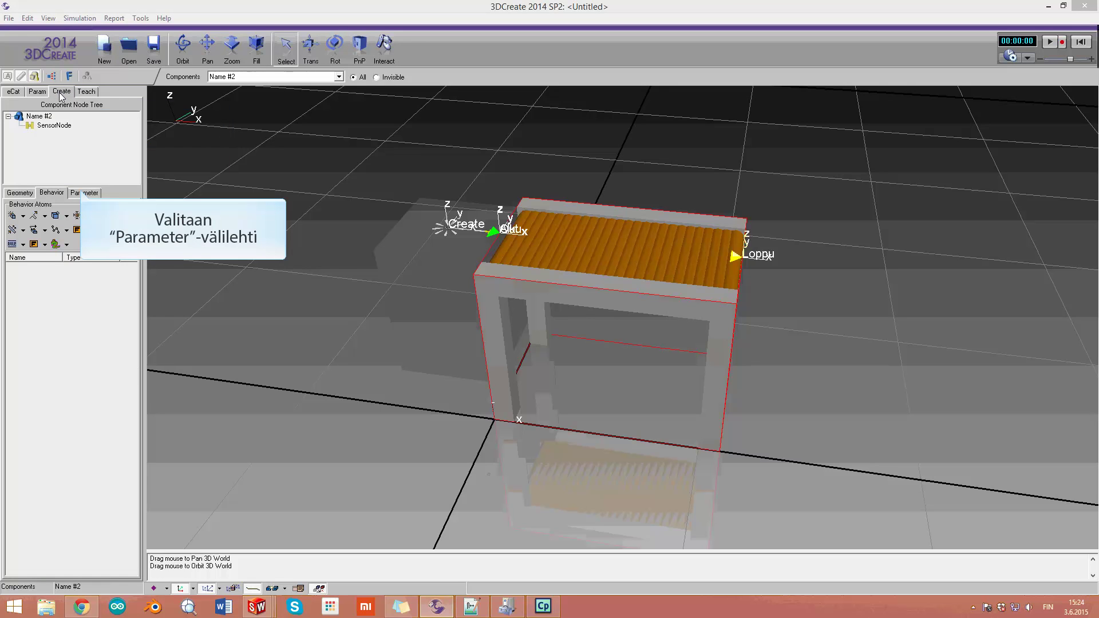
{"action": "left_click", "coordinate": [81, 191]}
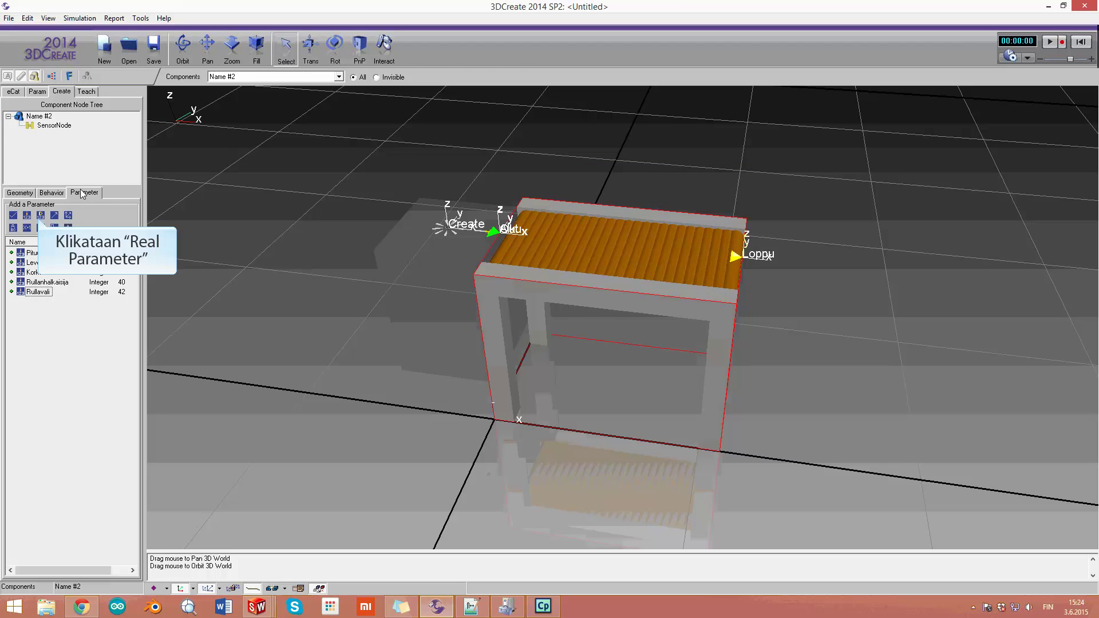
{"action": "left_click", "coordinate": [40, 215]}
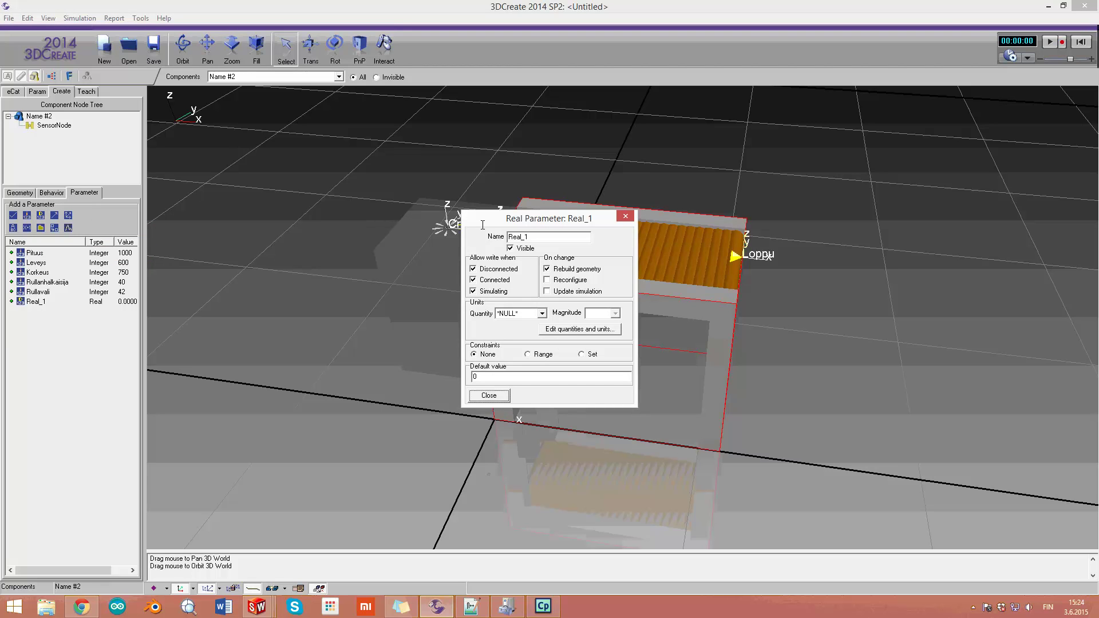
{"action": "double_click", "coordinate": [565, 237]}
{"action": "type", "text": "Sensor"}
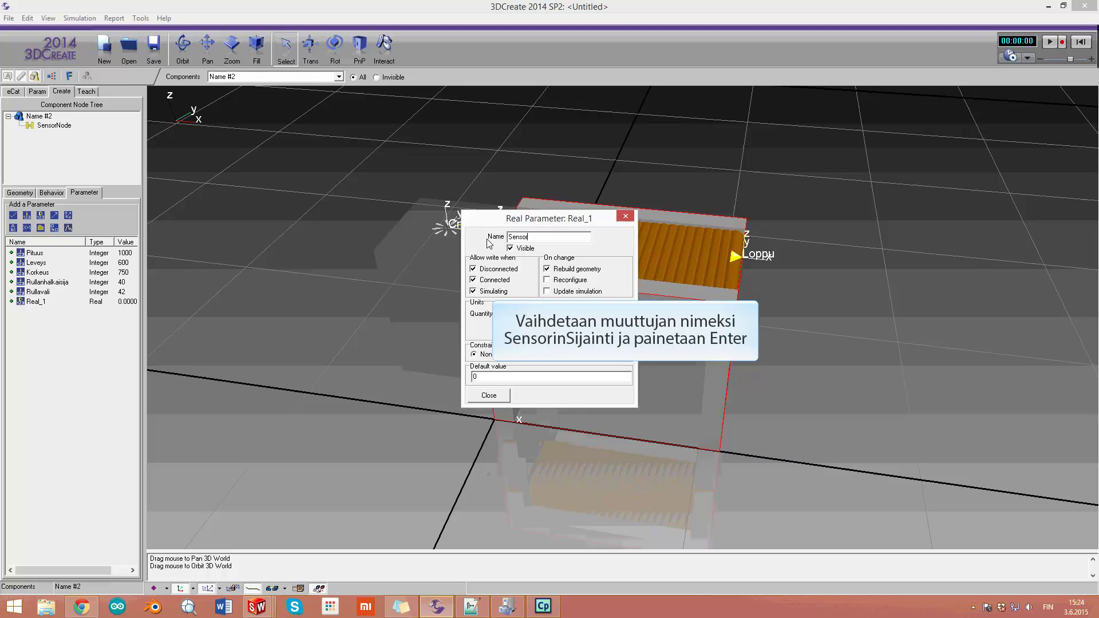
{"action": "type", "text": "inSijainti"}
{"action": "key", "text": "Return"}
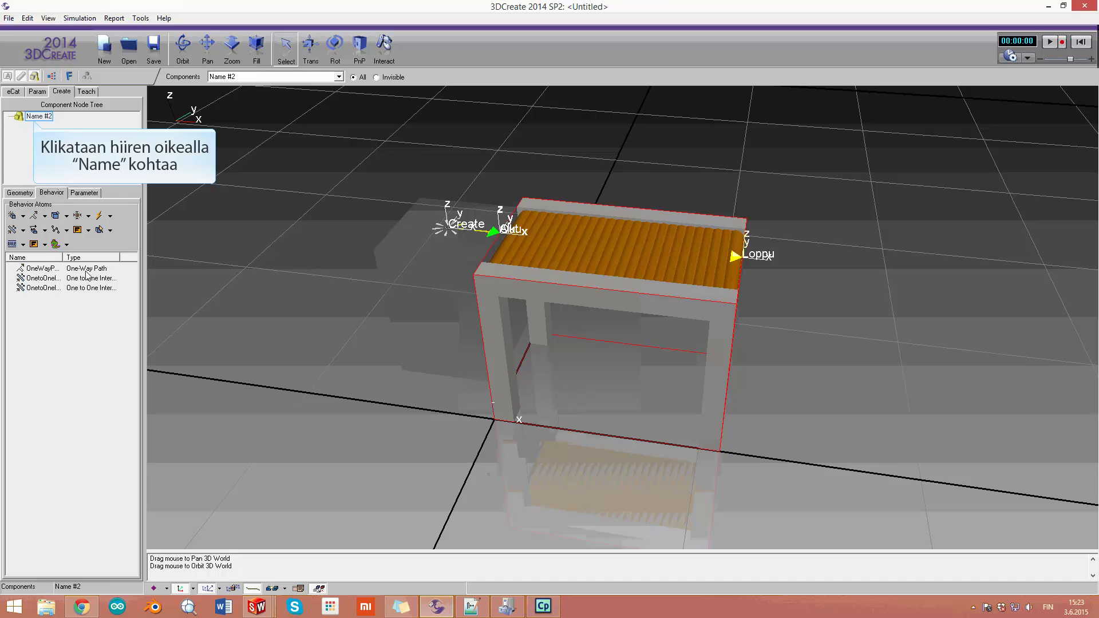
Add a new link under the conveyor's root node, named SensorNode, with the offset Tx(Pituus/2).Tz(Korkeus+100).
{"action": "right_click", "coordinate": [35, 120]}
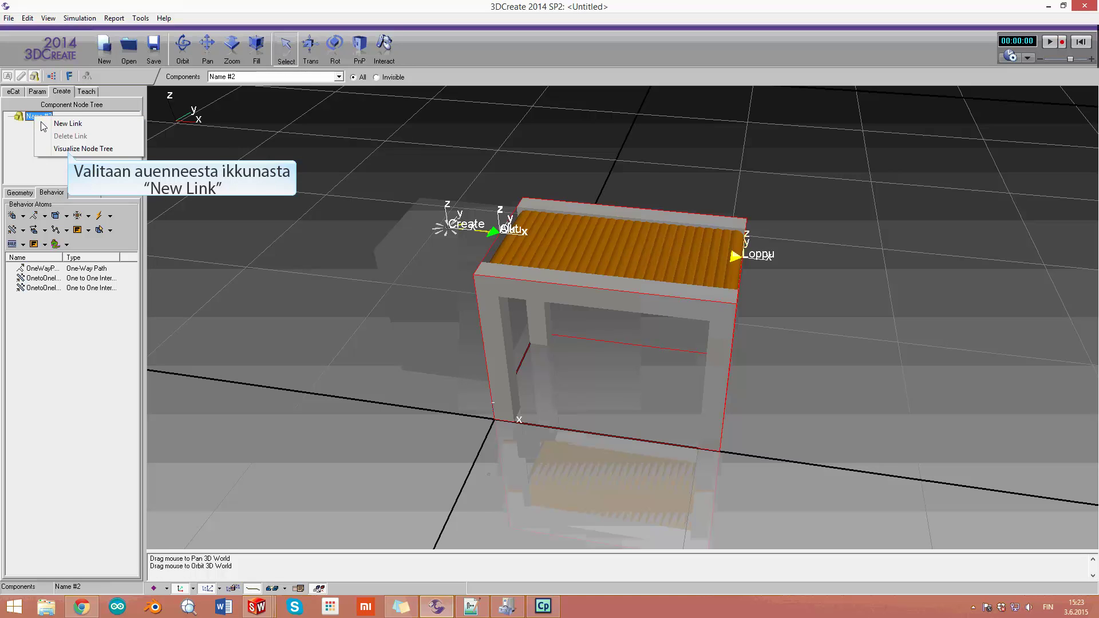
{"action": "left_click", "coordinate": [44, 126]}
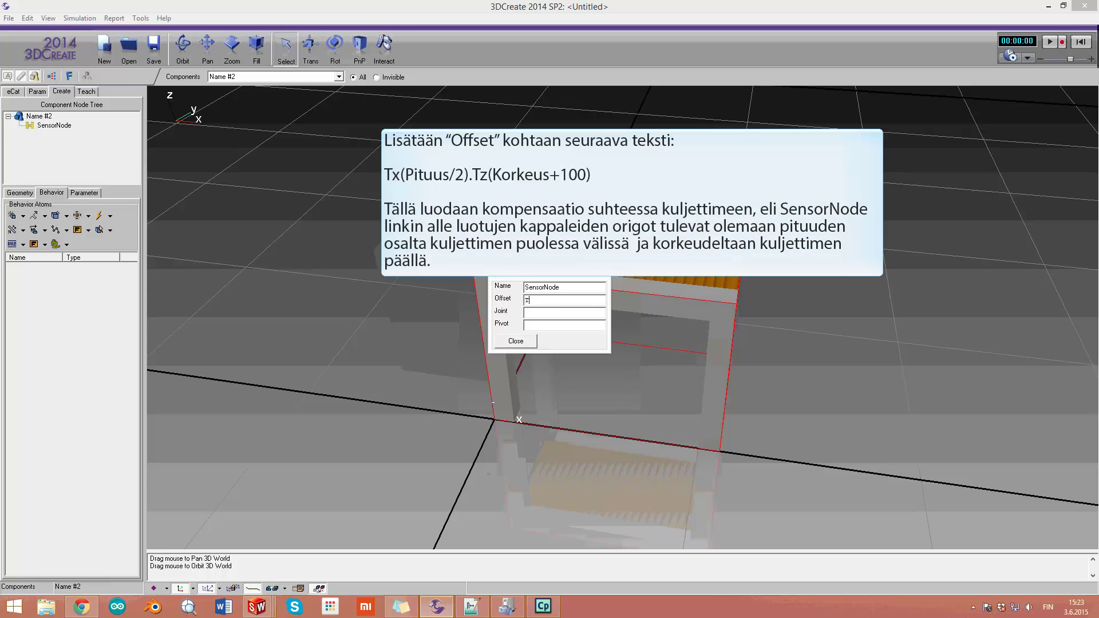
{"action": "type", "text": "x(Pi"}
{"action": "type", "text": "tu"}
{"action": "type", "text": "/2"}
{"action": "type", "text": ").Tz("}
{"action": "type", "text": "Kork"}
{"action": "type", "text": "eu"}
{"action": "type", "text": "s"}
{"action": "type", "text": "+"}
{"action": "type", "text": "100"}
{"action": "type", "text": ")"}
{"action": "key", "text": "Tab"}
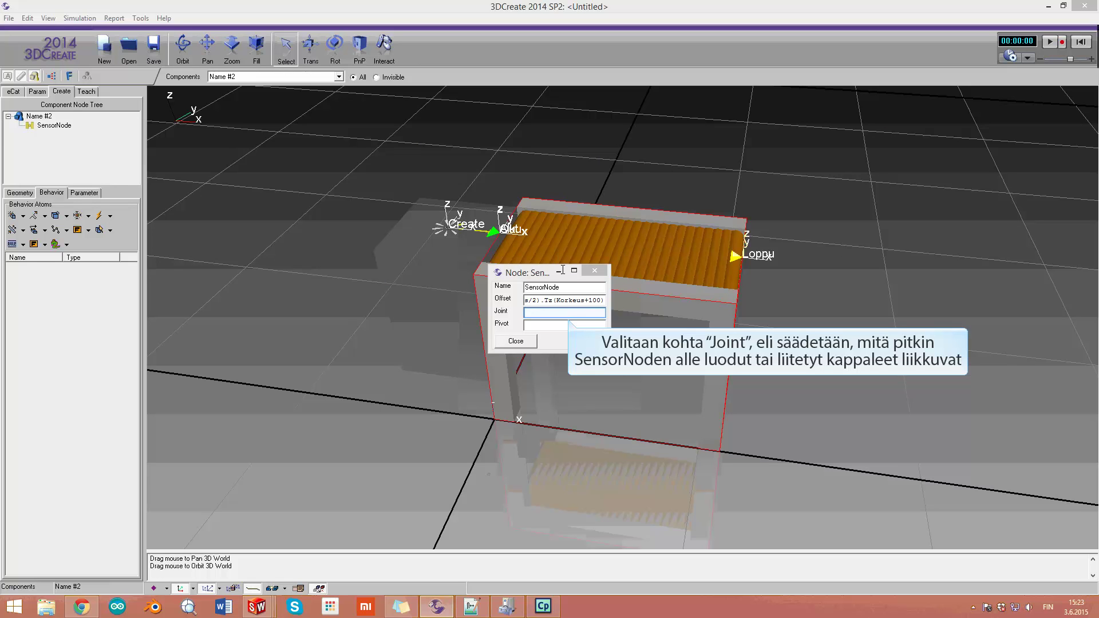
Define SensorNode's joint as Tx(SensorinSijainti) and close its node properties.
{"action": "left_click", "coordinate": [571, 315]}
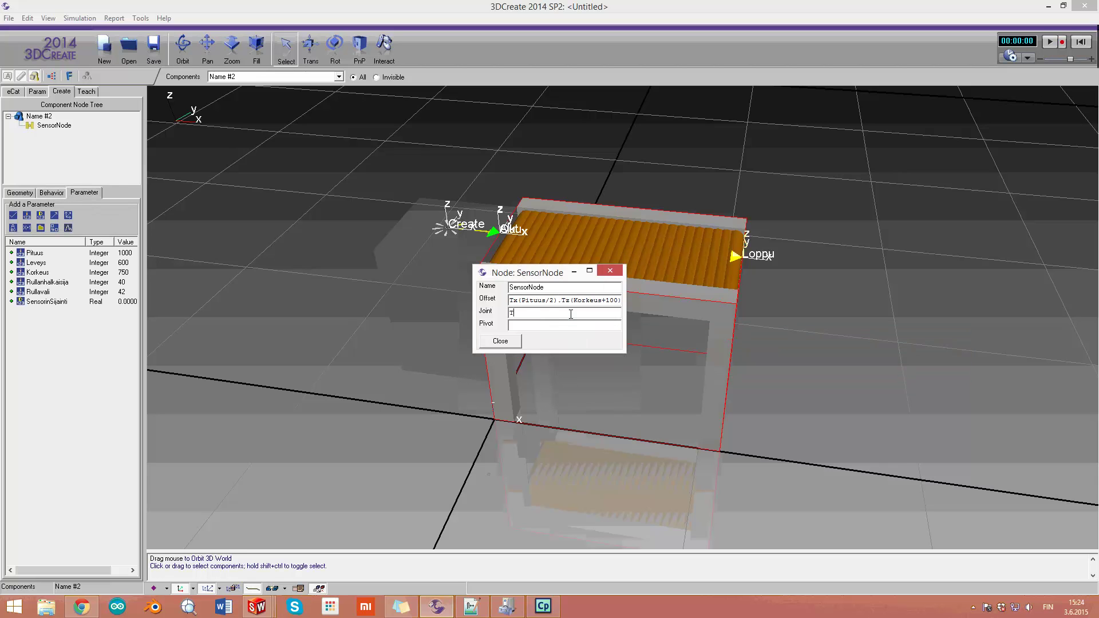
{"action": "type", "text": "Tx(Sensor"}
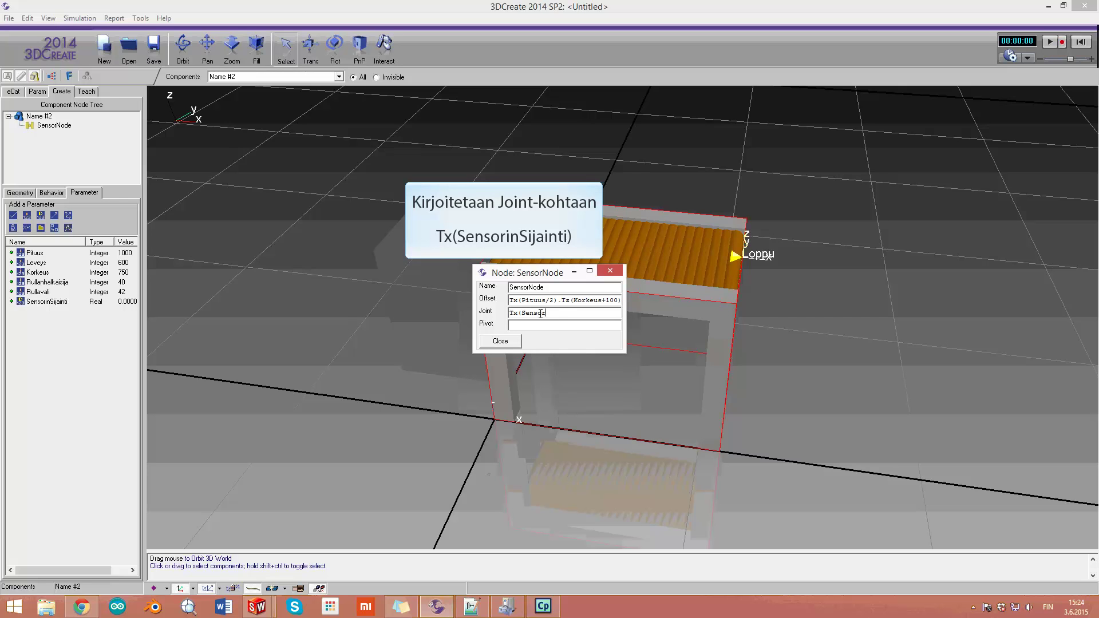
{"action": "type", "text": "inSijainti)"}
{"action": "left_click", "coordinate": [499, 340]}
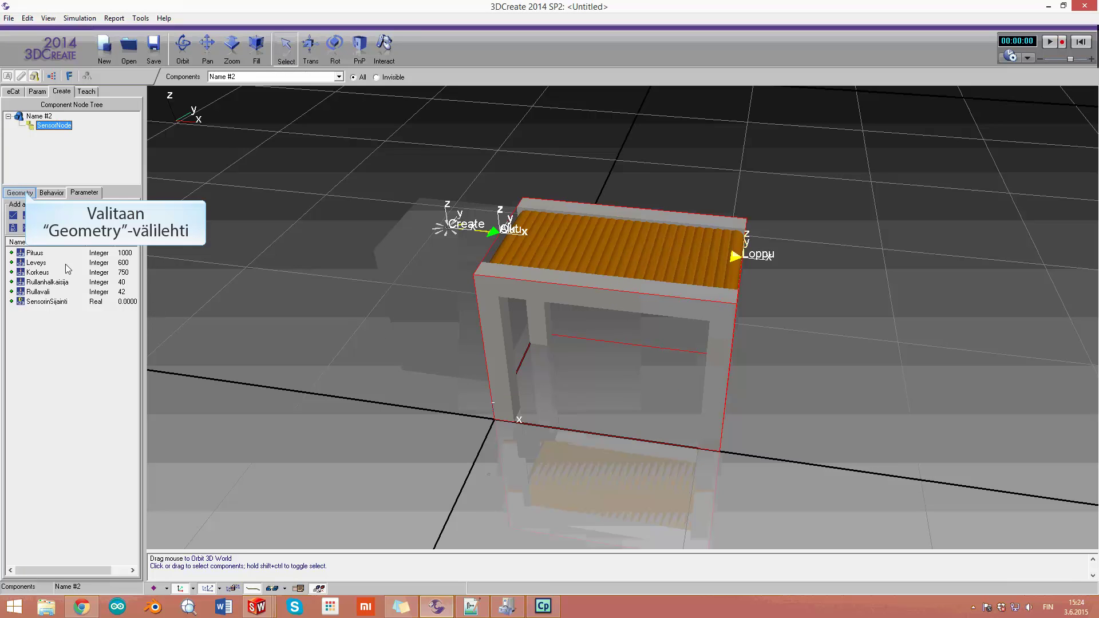
Create a Block primitive feature under SensorNode and name it SensoriBlock.
{"action": "left_click", "coordinate": [26, 195]}
{"action": "left_click", "coordinate": [27, 195]}
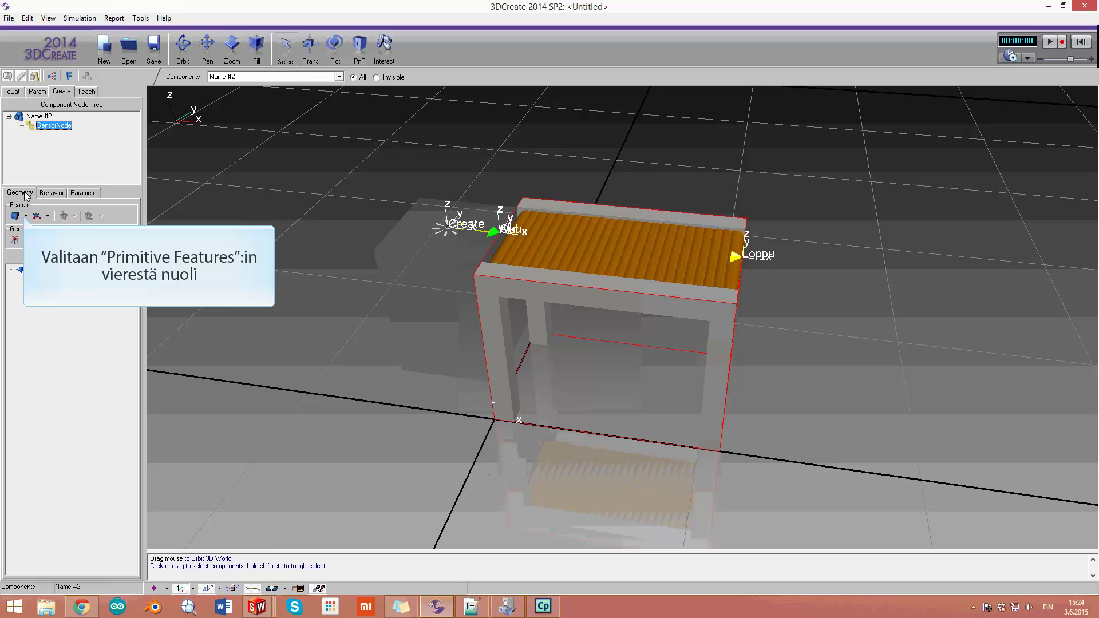
{"action": "left_click", "coordinate": [26, 216]}
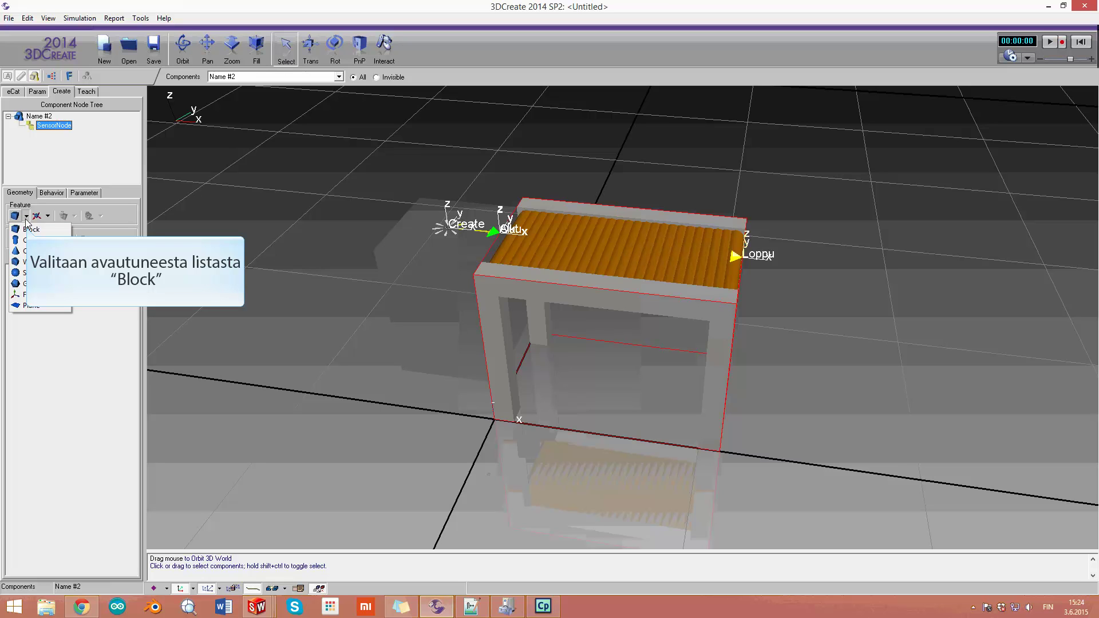
{"action": "left_click", "coordinate": [27, 229]}
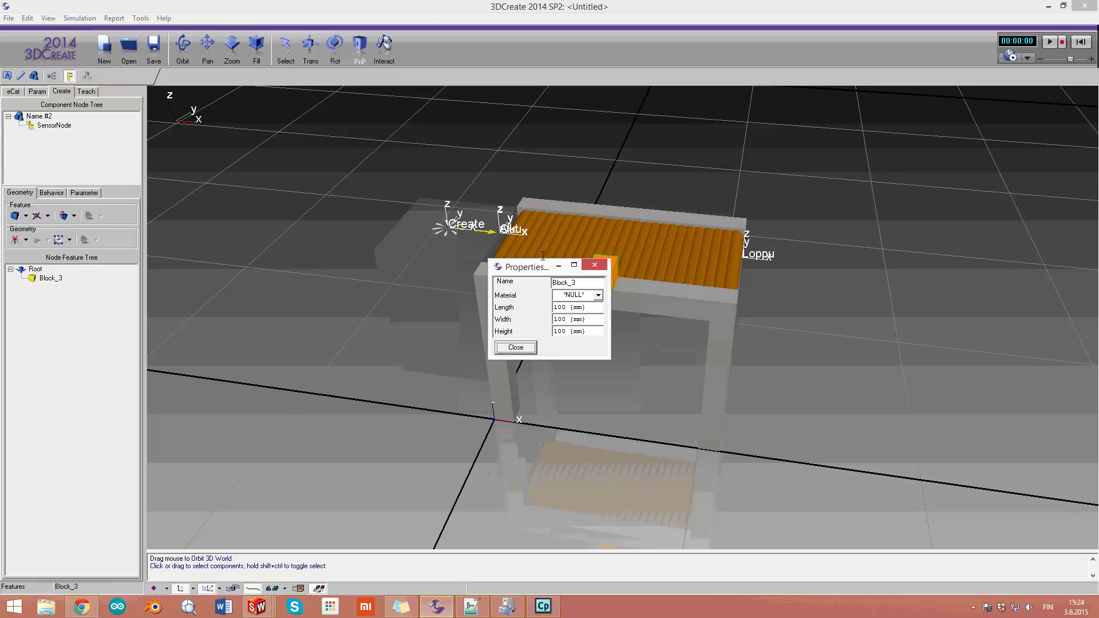
{"action": "double_click", "coordinate": [585, 280]}
{"action": "type", "text": "SensoriBloc"}
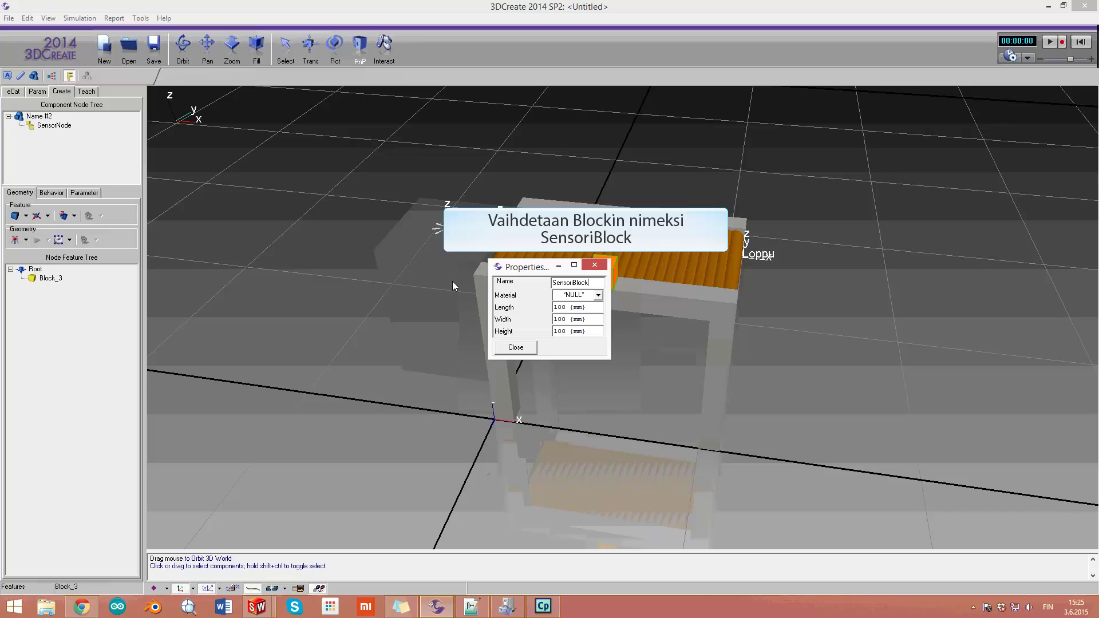
{"action": "key", "text": "Tab"}
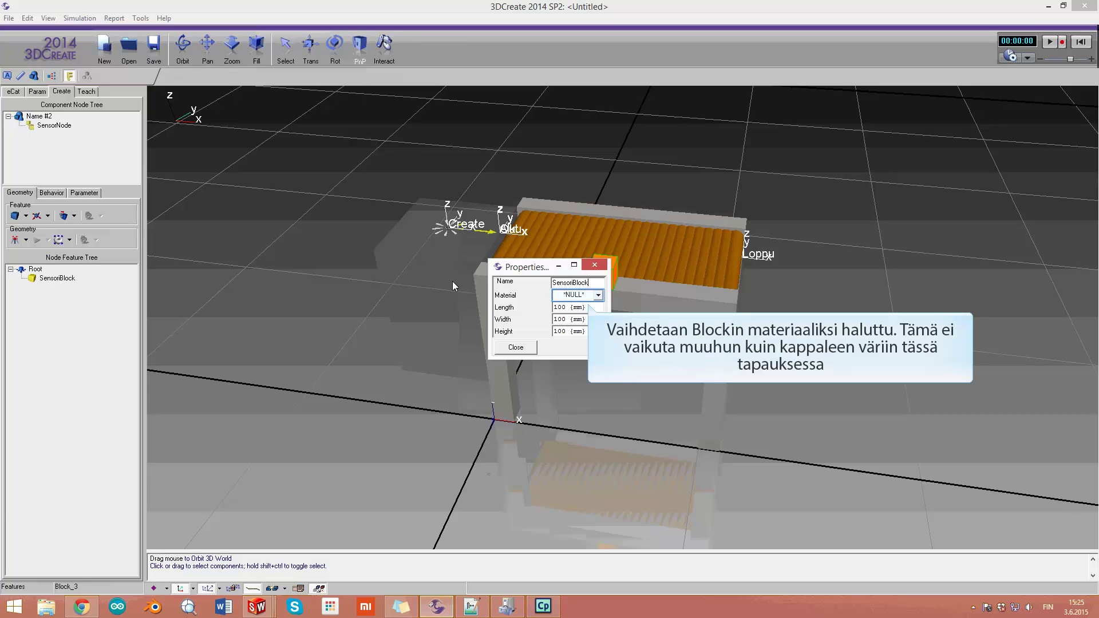
Set the sensor block's material to chrome and close its properties.
{"action": "left_click", "coordinate": [596, 300]}
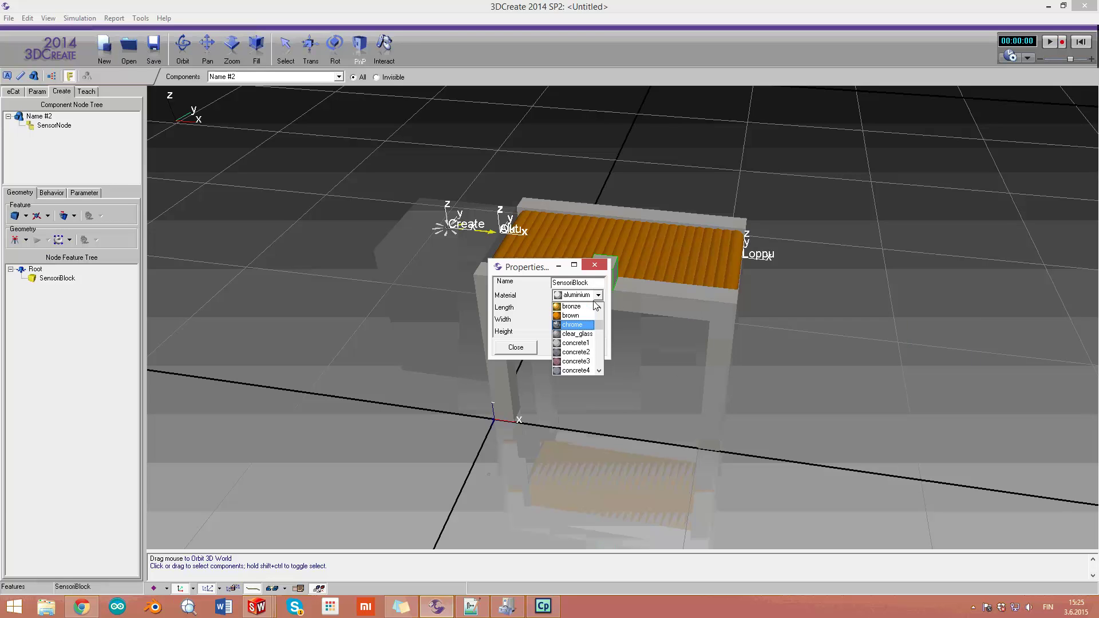
{"action": "left_click", "coordinate": [573, 325]}
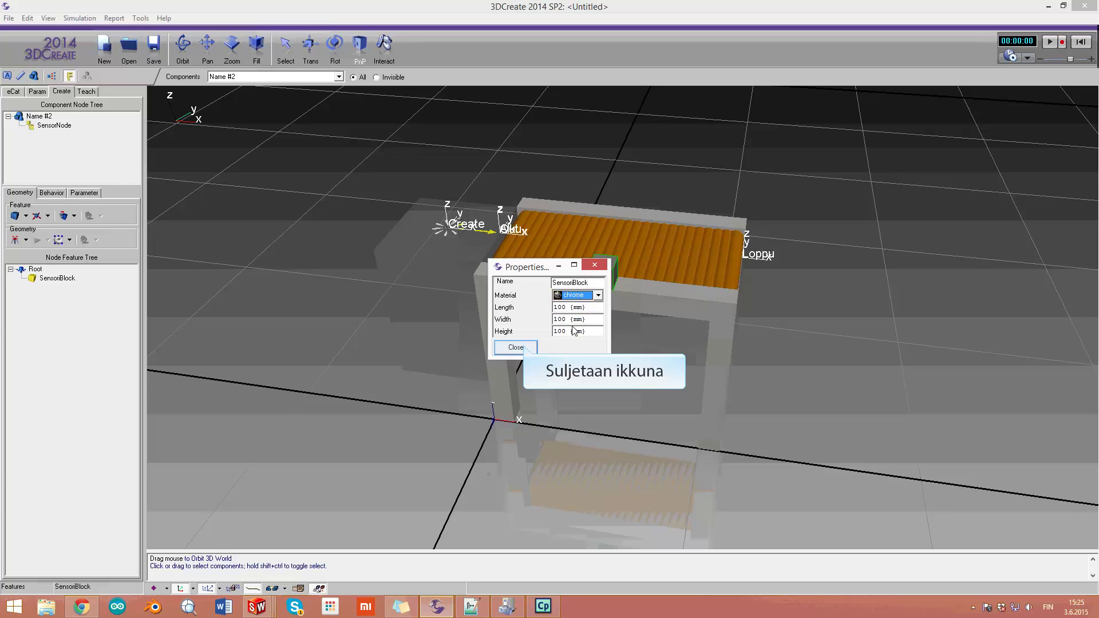
{"action": "left_click", "coordinate": [517, 348]}
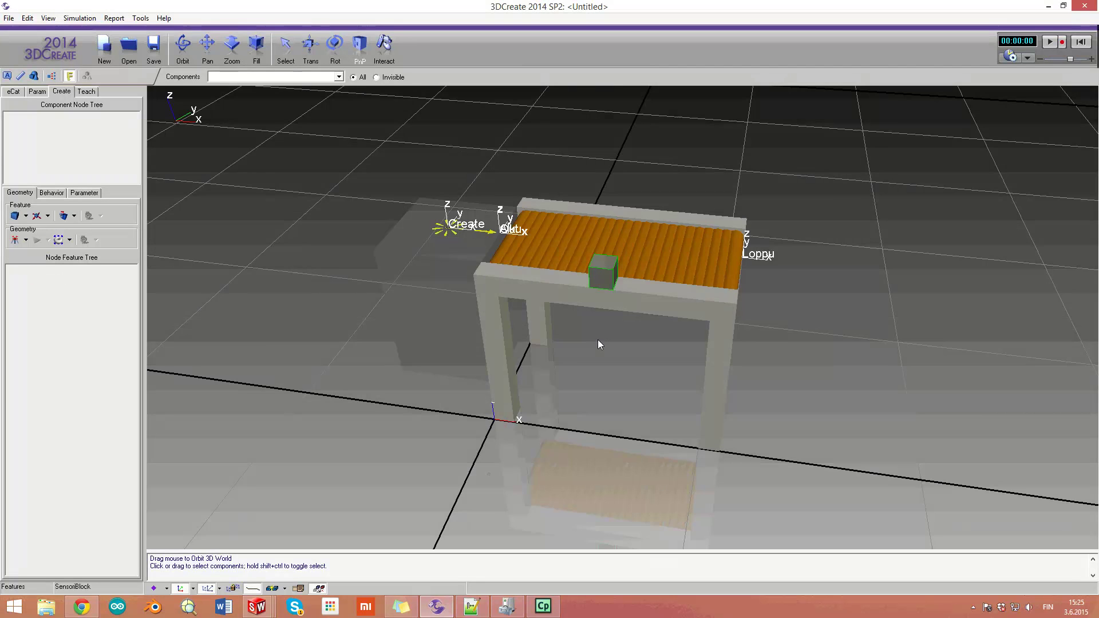
Select the sensor block on the conveyor and add a Jog Info behavior to its node.
{"action": "scroll", "coordinate": [599, 338], "scroll_direction": "up", "scroll_amount": 3}
{"action": "mouse_move", "coordinate": [600, 338]}
{"action": "right_mouse_down"}
{"action": "mouse_move", "coordinate": [559, 338]}
{"action": "mouse_move", "coordinate": [592, 338]}
{"action": "right_mouse_up"}
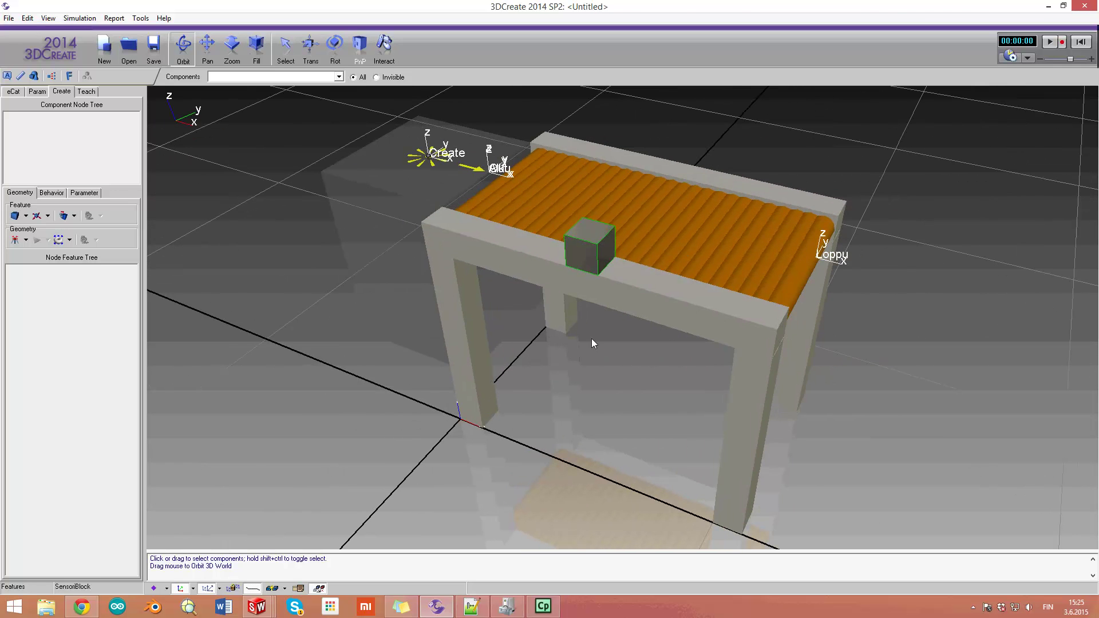
{"action": "left_click", "coordinate": [601, 258]}
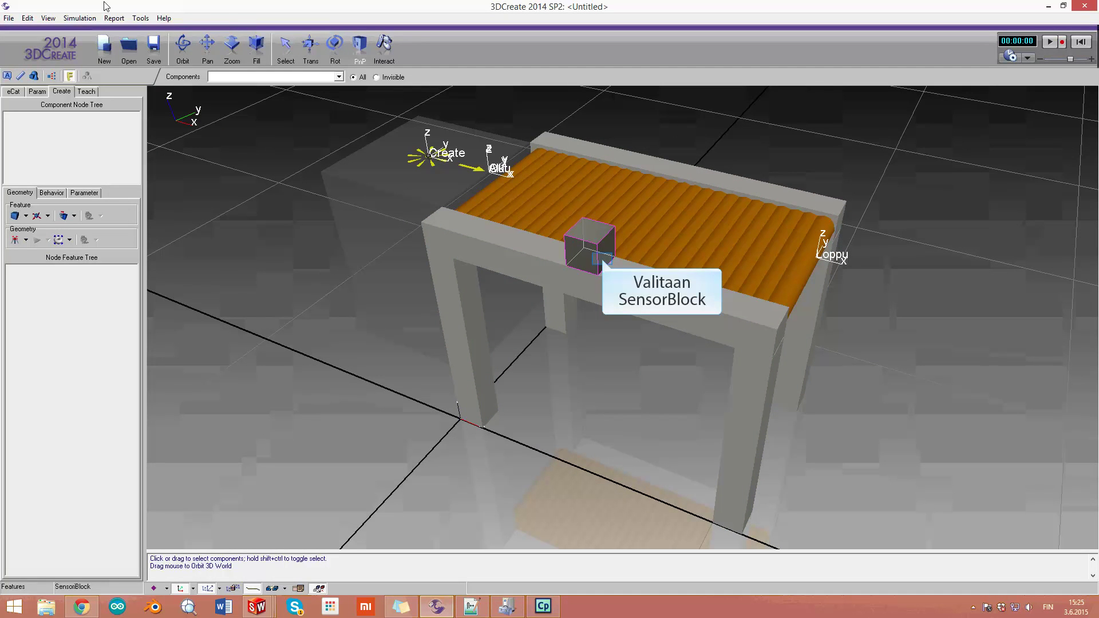
{"action": "left_click", "coordinate": [604, 263]}
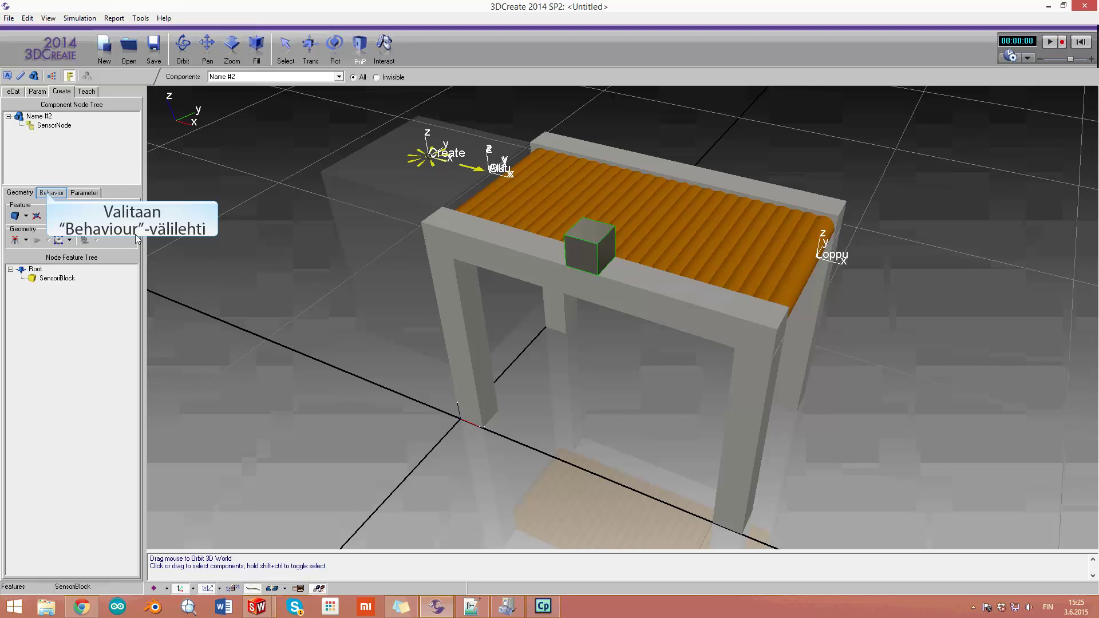
{"action": "left_click", "coordinate": [50, 193]}
{"action": "left_click", "coordinate": [50, 193]}
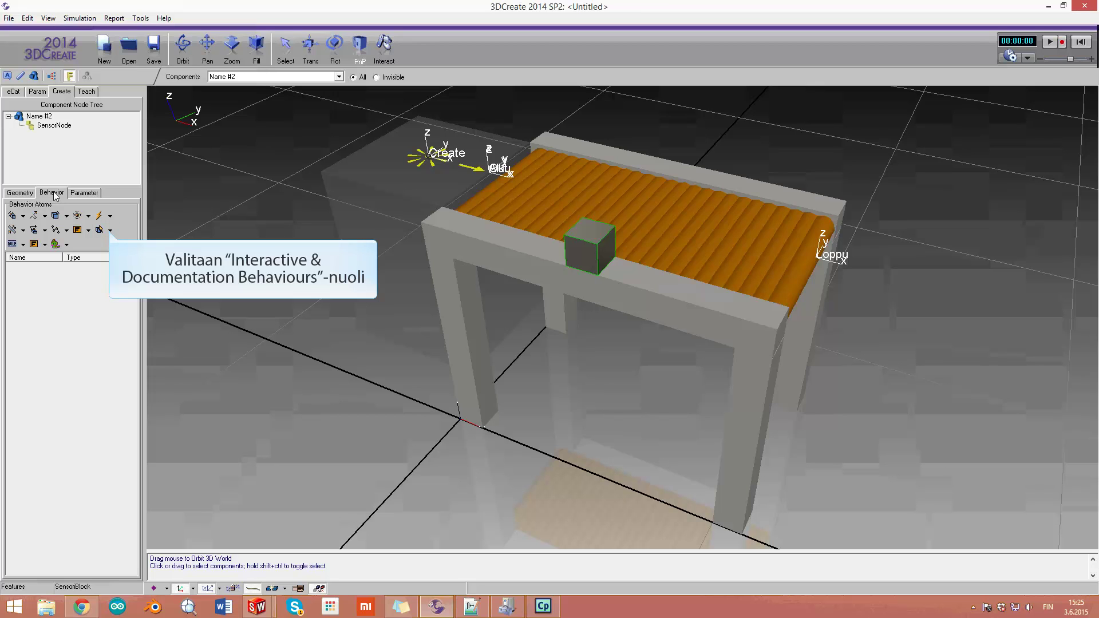
{"action": "left_click", "coordinate": [111, 230]}
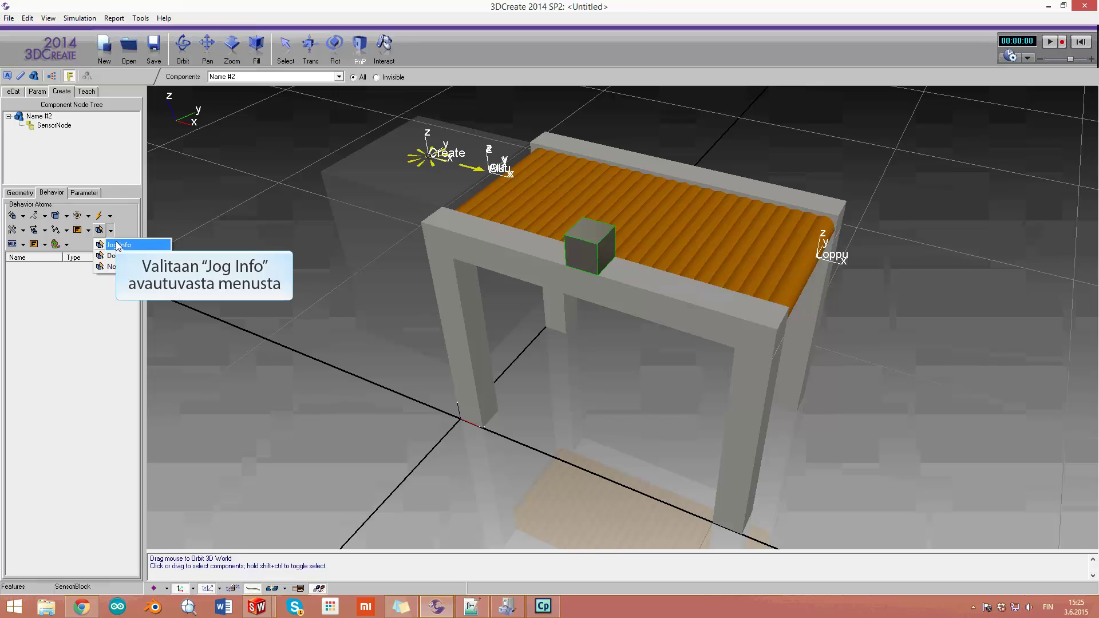
{"action": "left_click", "coordinate": [117, 245]}
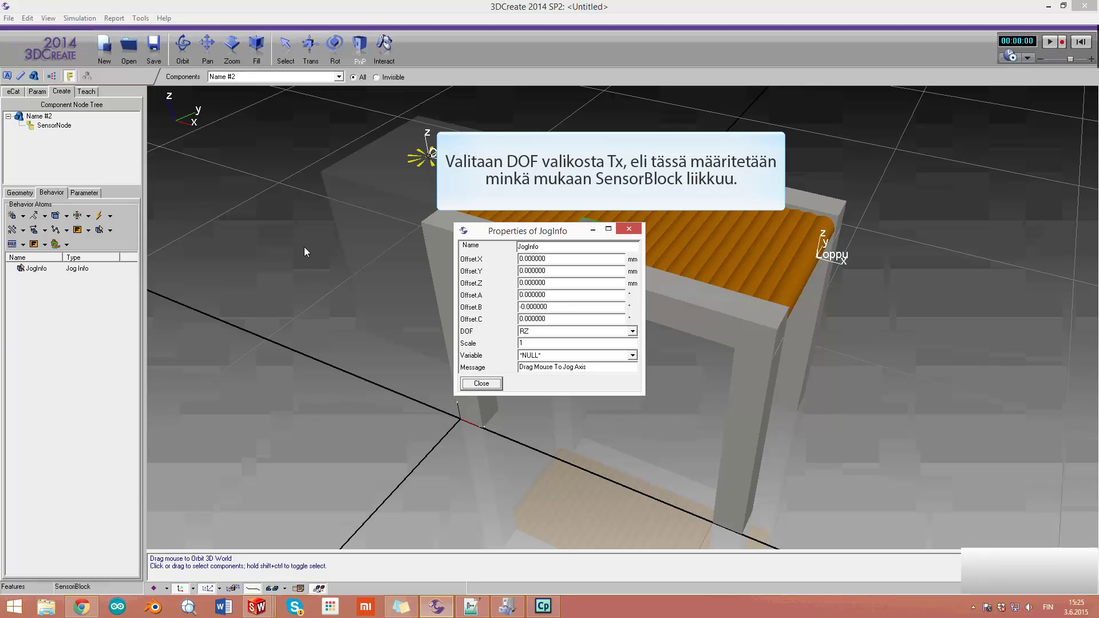
Set the Jog Info behavior's DOF to TX and its variable to SensorinSijainti.
{"action": "left_click", "coordinate": [543, 332]}
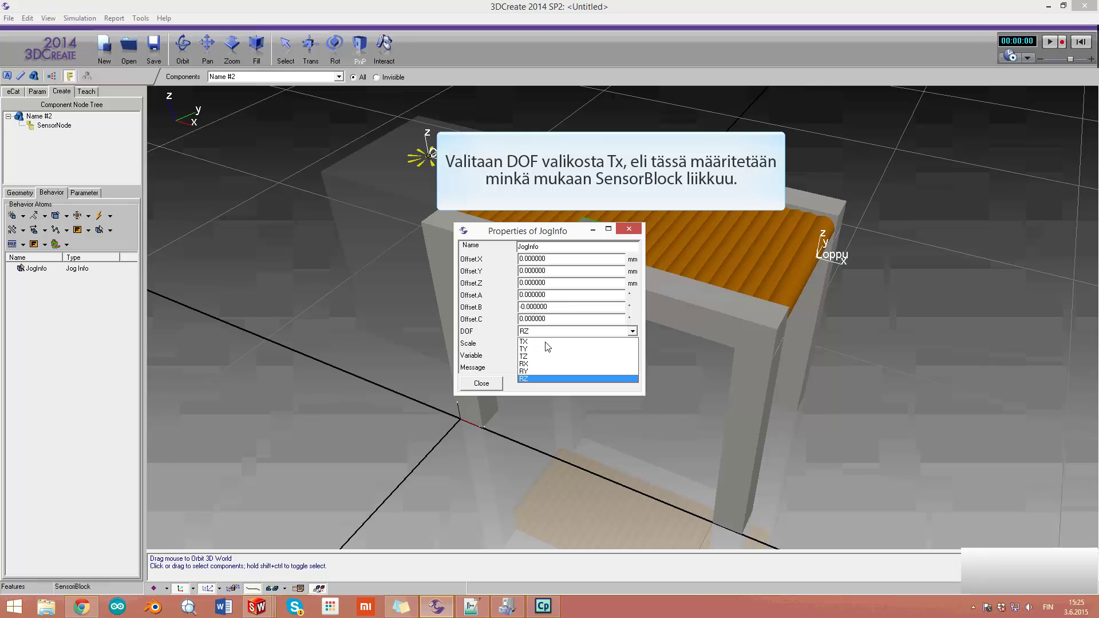
{"action": "left_click", "coordinate": [546, 343]}
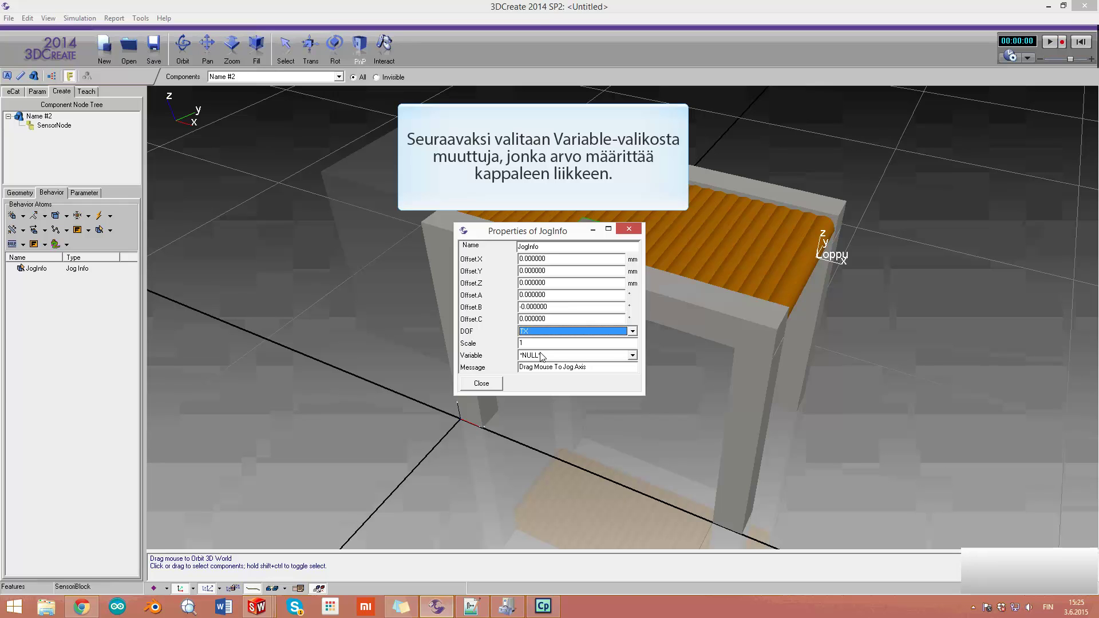
{"action": "left_click", "coordinate": [542, 356]}
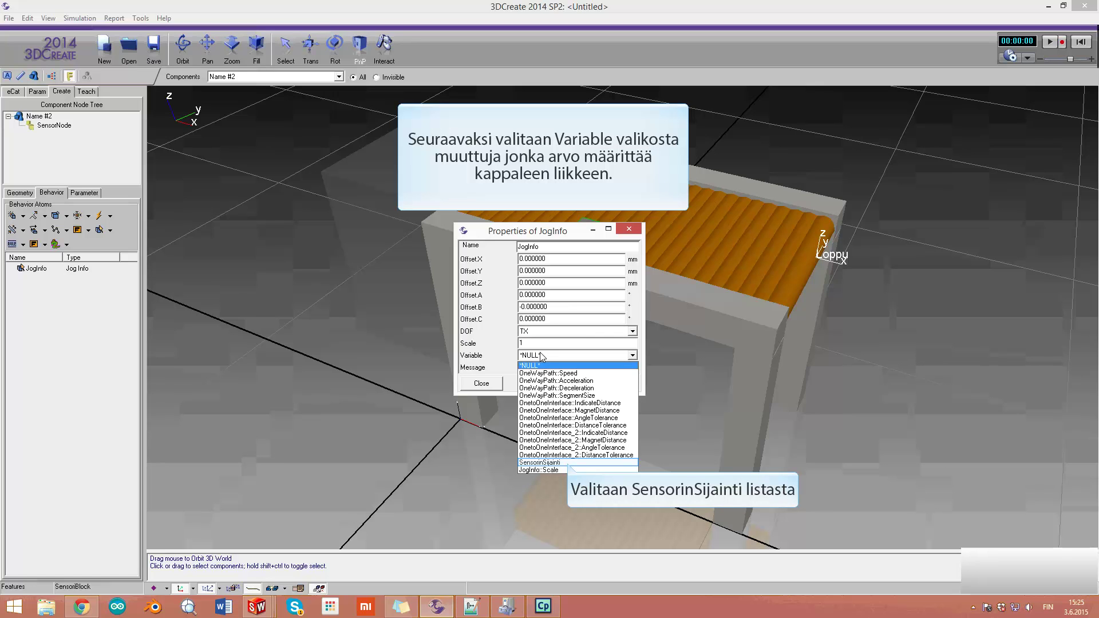
{"action": "left_click", "coordinate": [568, 463]}
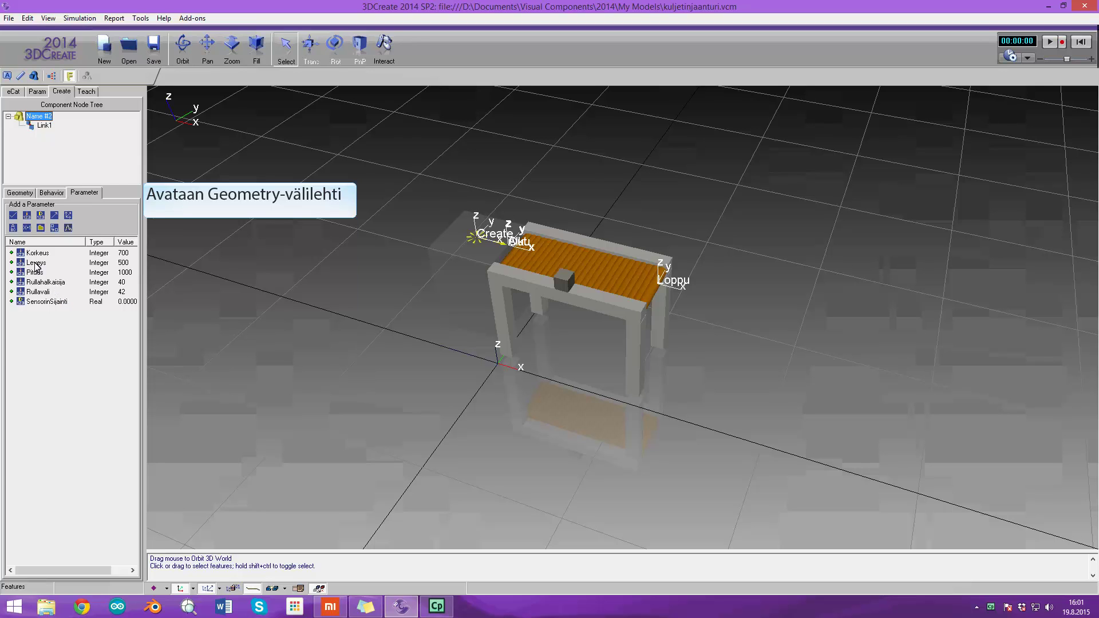
Create a Frame feature in the conveyor's root node and name it SensorFrame.
{"action": "left_click", "coordinate": [17, 193]}
{"action": "left_click", "coordinate": [26, 216]}
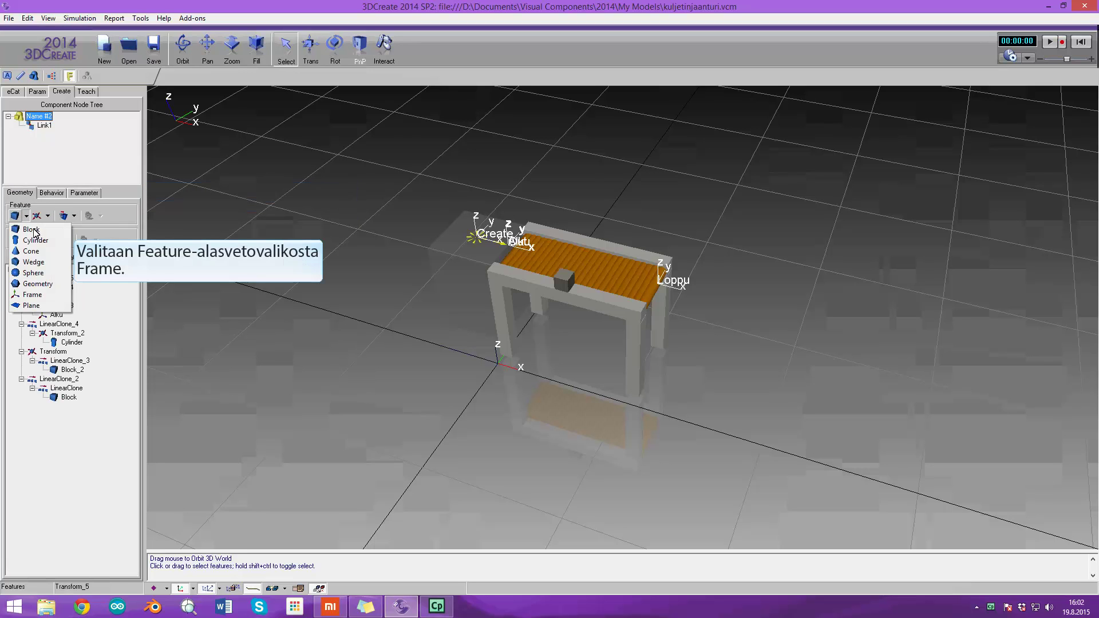
{"action": "left_click", "coordinate": [34, 295]}
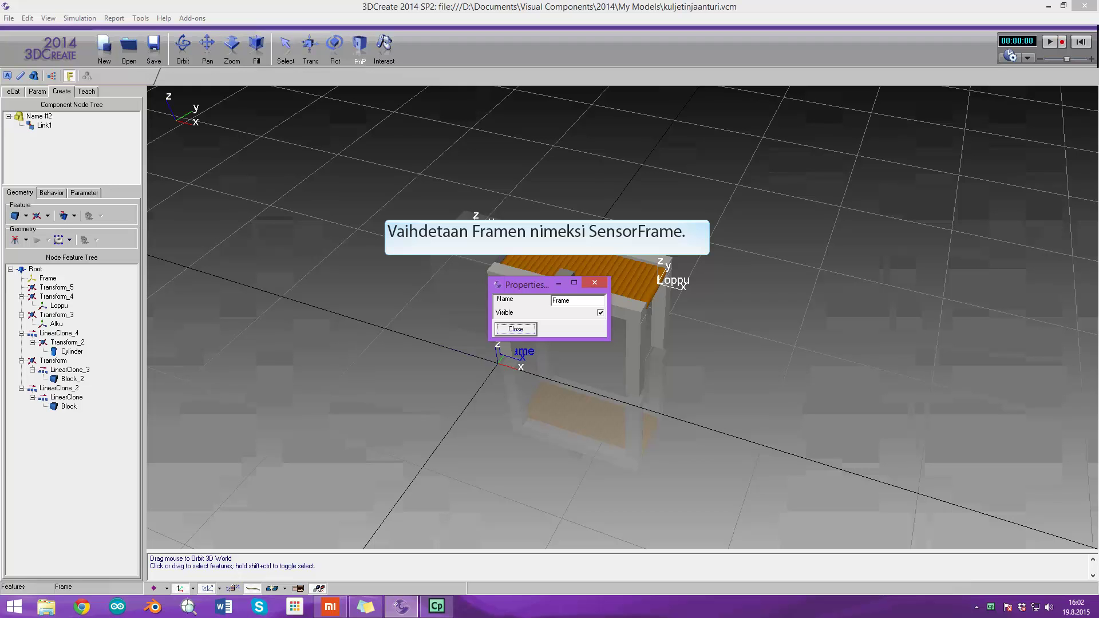
{"action": "double_click", "coordinate": [561, 300]}
{"action": "type", "text": "SensorFrame"}
{"action": "key", "text": "Return"}
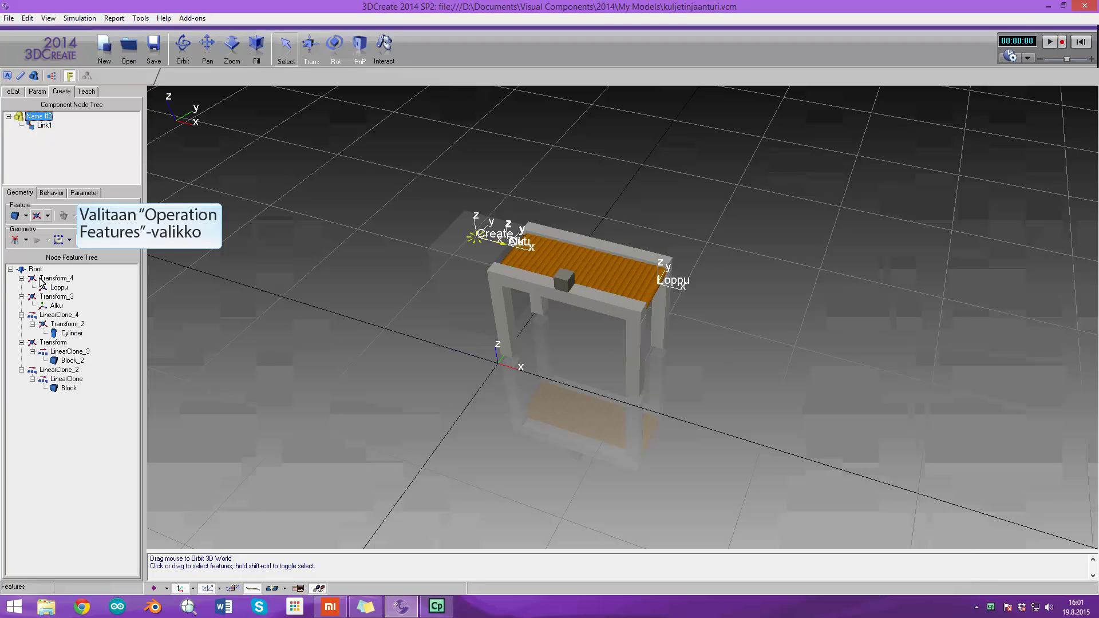
Add a Transform operation feature with the expression Tx(Pituus/2+SensorinSijainti).Ty(Leveys/2).Tz(Korkeus+100).
{"action": "left_click", "coordinate": [41, 217]}
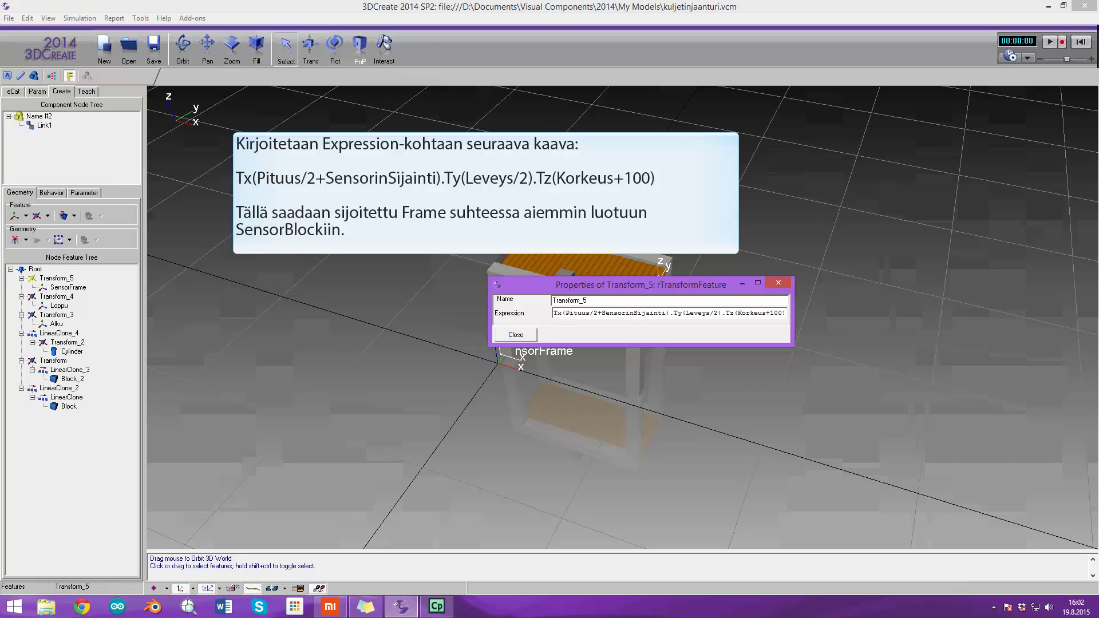
{"action": "key", "text": "Return"}
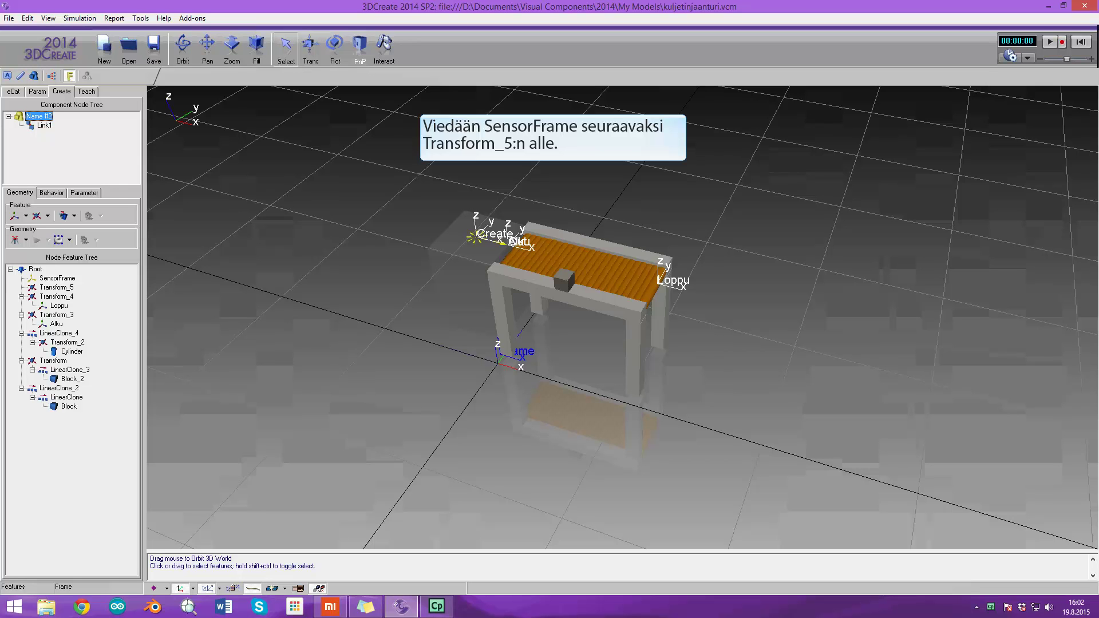
Move the SensorFrame feature under Transform_5 in the conveyor's feature tree.
{"action": "left_click_drag", "start_coordinate": [57, 278], "coordinate": [56, 287]}
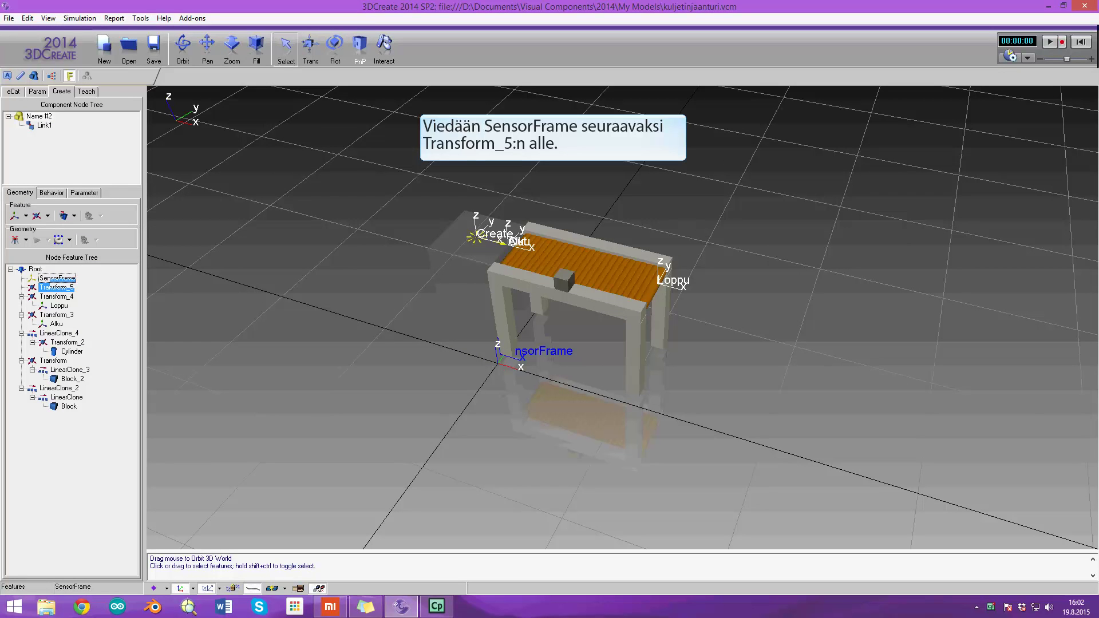
{"action": "left_click_drag", "start_coordinate": [57, 287], "coordinate": [56, 288]}
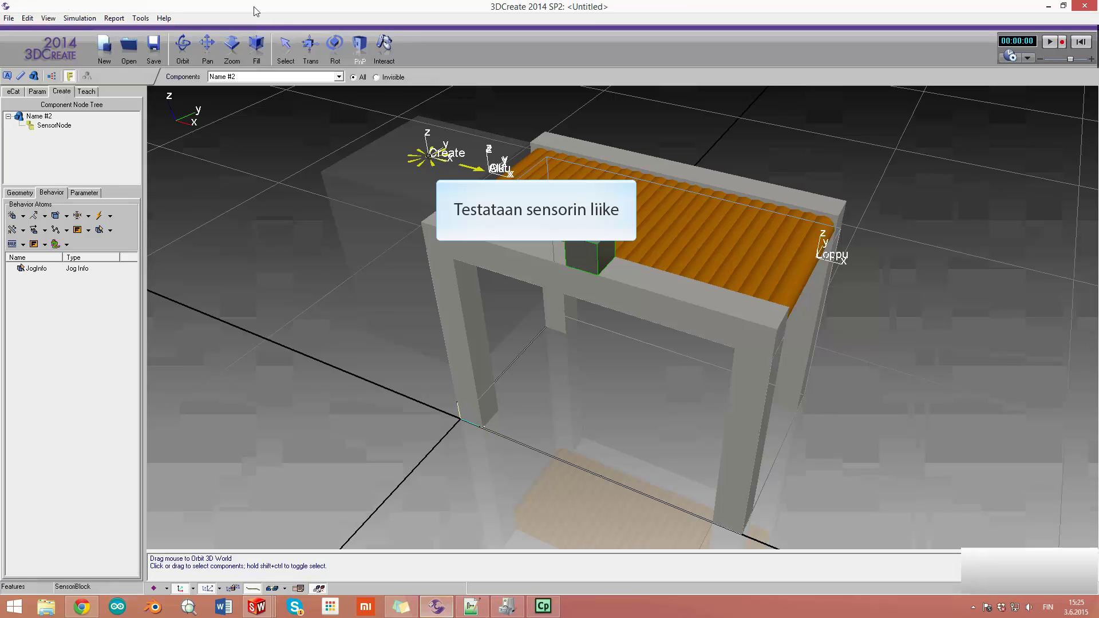
Test the sensor's movement by jogging the sensor block sideways along the conveyor in Interact mode.
{"action": "left_click", "coordinate": [386, 46]}
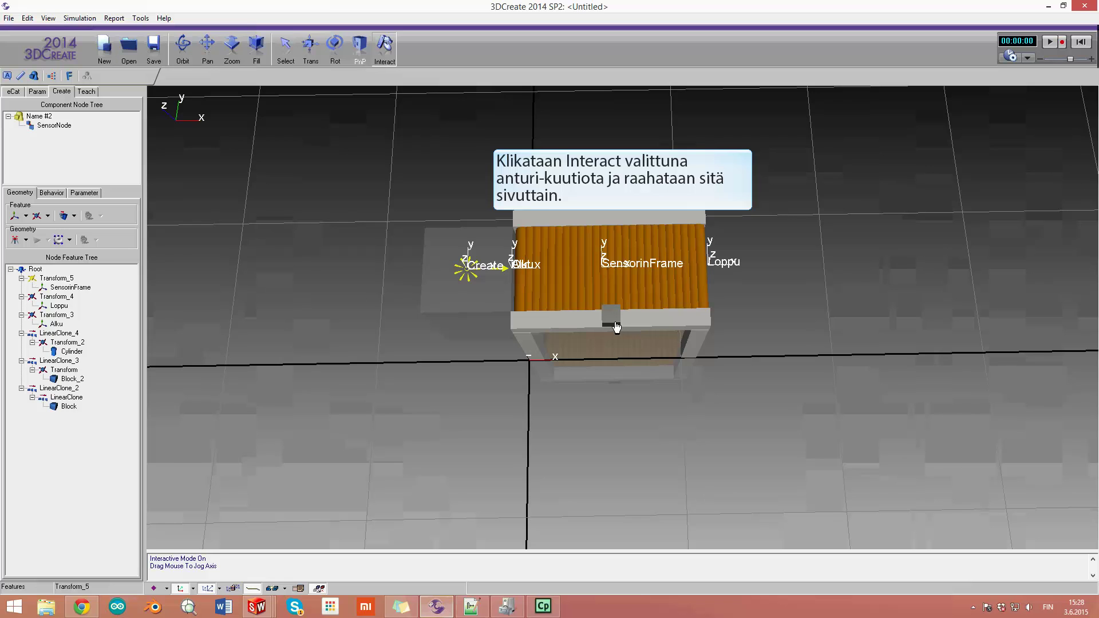
{"action": "left_click_drag", "start_coordinate": [616, 326], "coordinate": [662, 324]}
{"action": "mouse_move", "coordinate": [756, 312]}
{"action": "right_mouse_down"}
{"action": "mouse_move", "coordinate": [770, 309]}
{"action": "mouse_move", "coordinate": [747, 303]}
{"action": "right_mouse_up"}
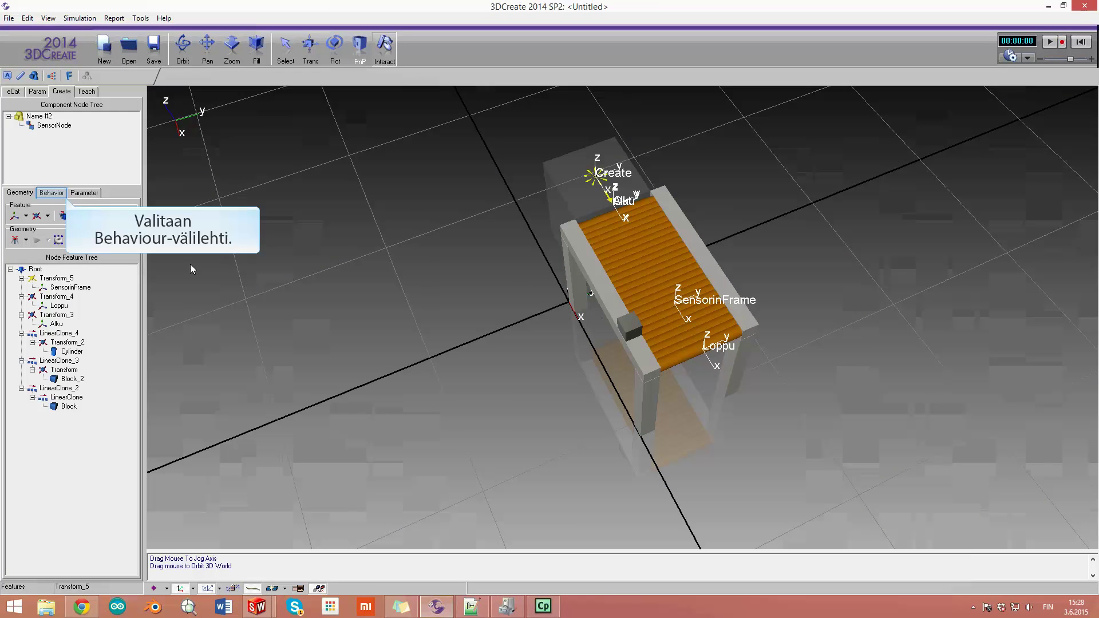
Add a Component Path Sensor behavior to the conveyor's root node and set its Frame to SensorinFrame.
{"action": "left_click", "coordinate": [51, 193]}
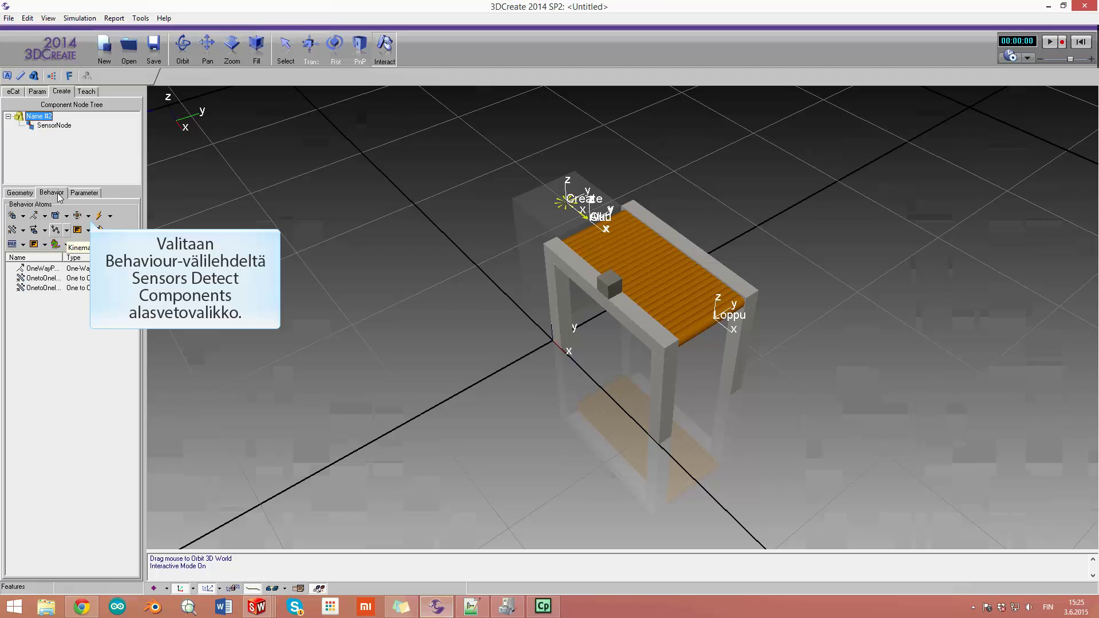
{"action": "left_click", "coordinate": [90, 217]}
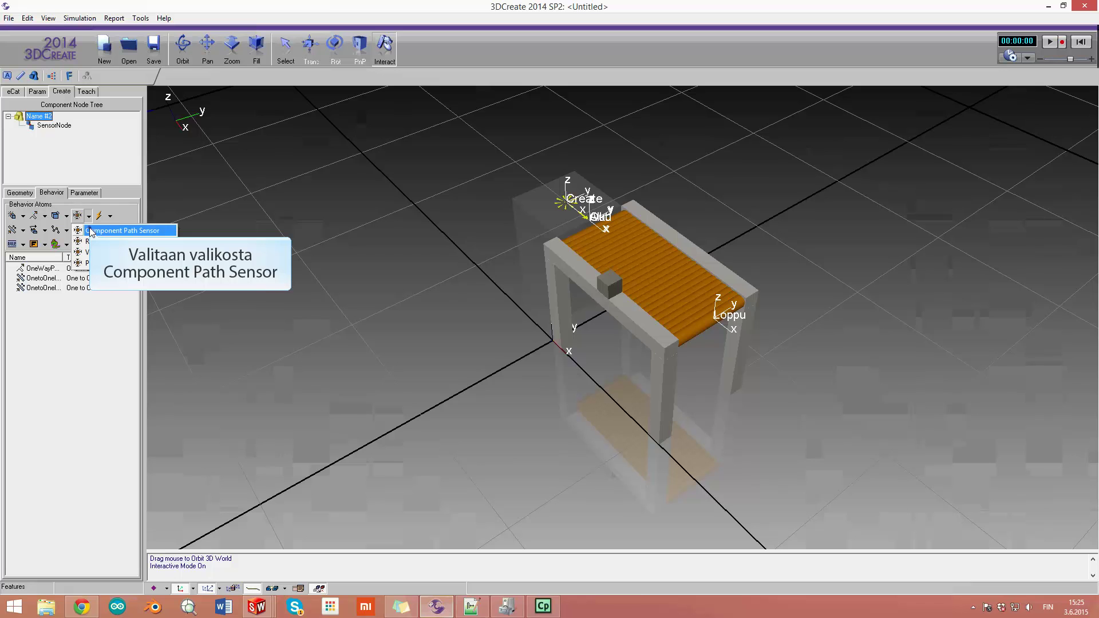
{"action": "left_click", "coordinate": [123, 230]}
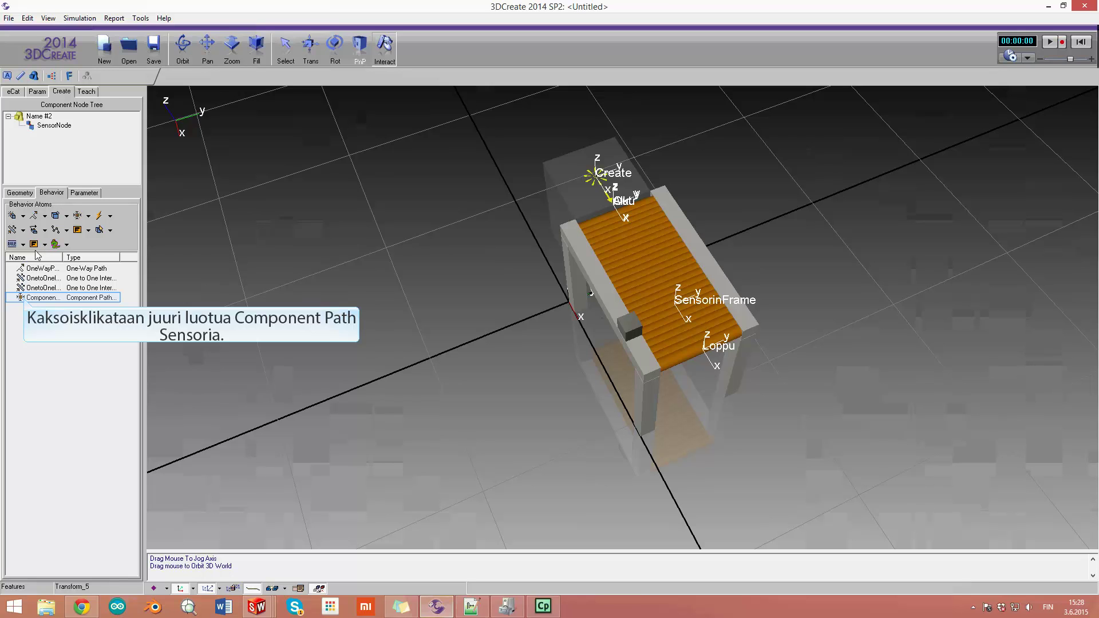
{"action": "double_click", "coordinate": [26, 300]}
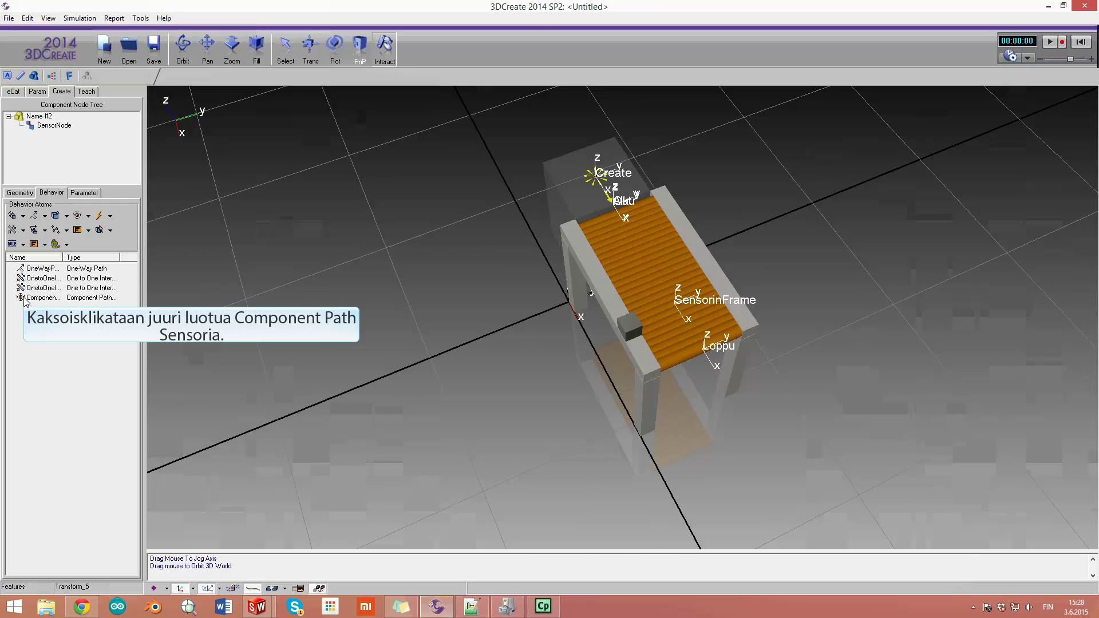
{"action": "double_click", "coordinate": [25, 299]}
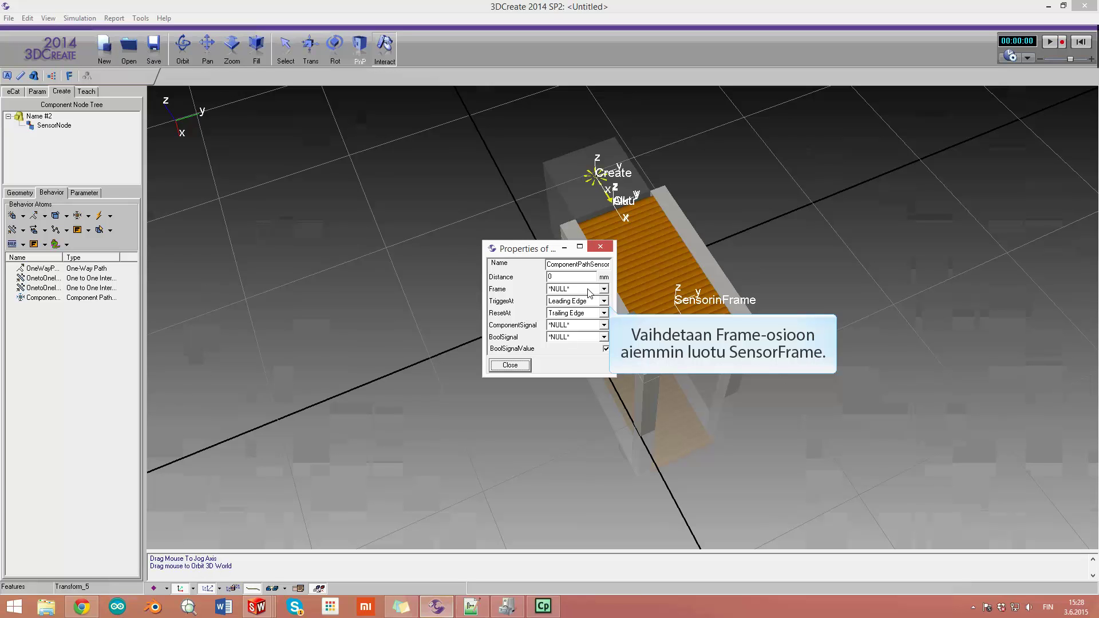
{"action": "left_click", "coordinate": [590, 289]}
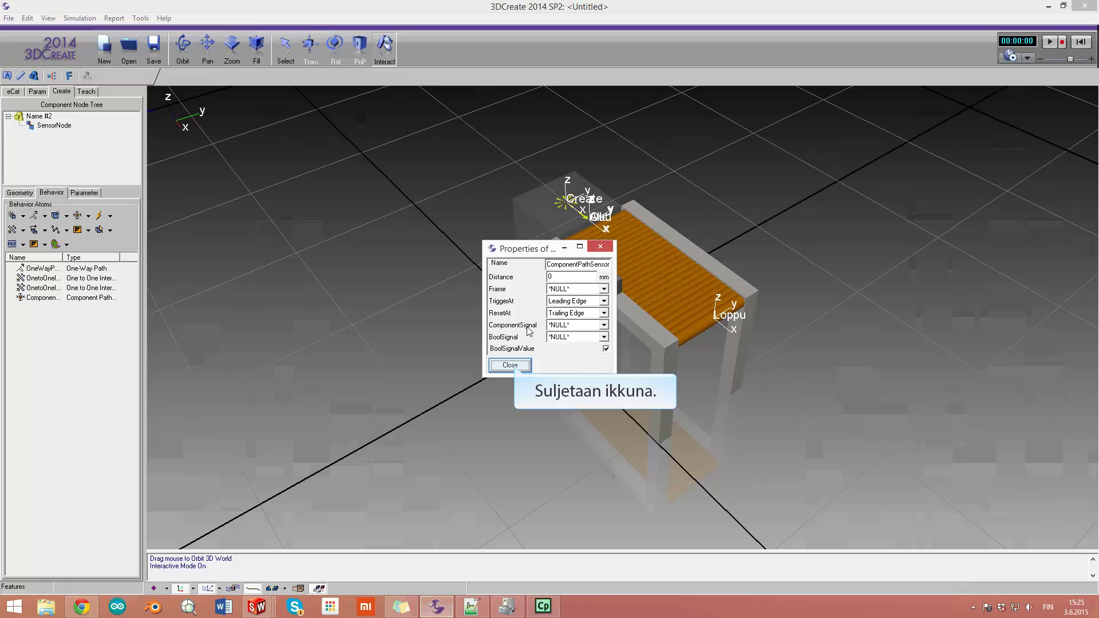
{"action": "left_click", "coordinate": [510, 365]}
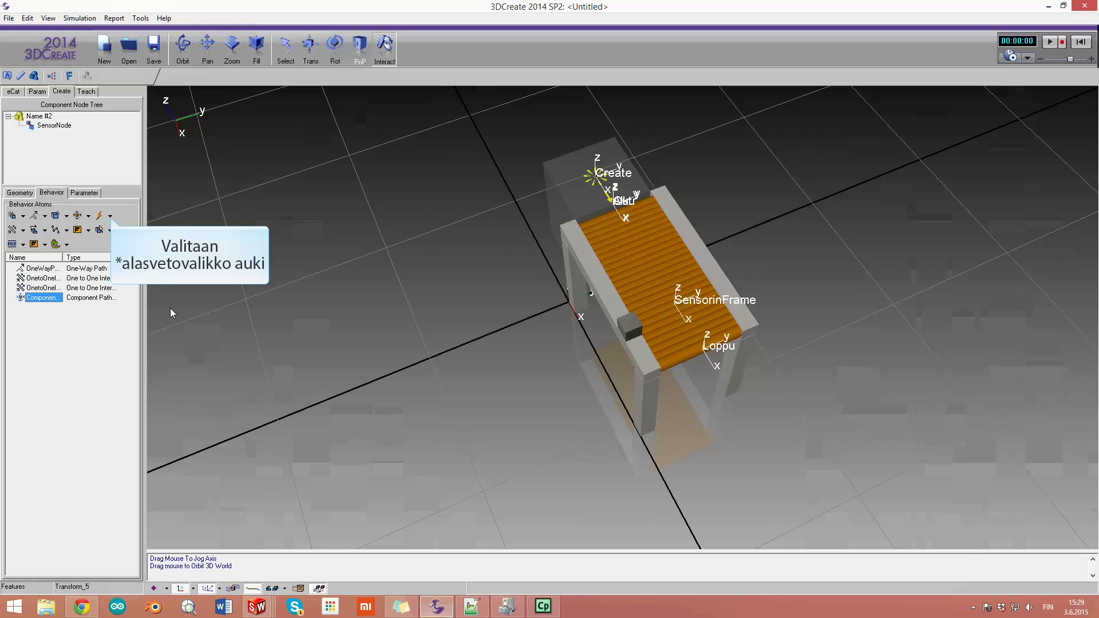
Add a Boolean Signal behavior and assign it as the BoolSignal of the Component Path Sensor.
{"action": "left_click", "coordinate": [111, 217]}
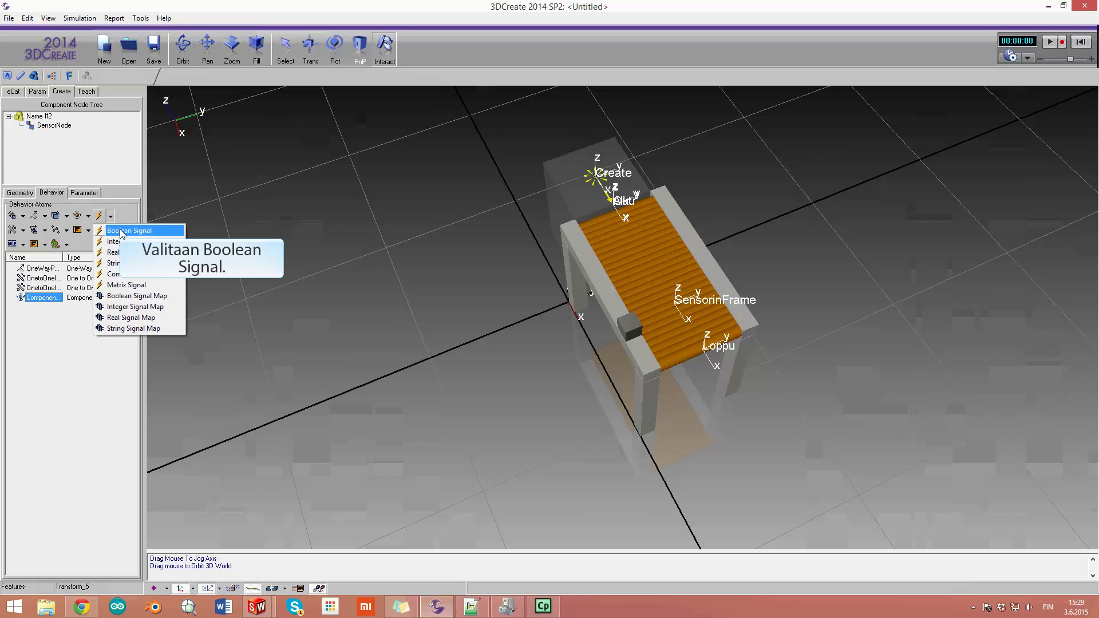
{"action": "left_click", "coordinate": [121, 231]}
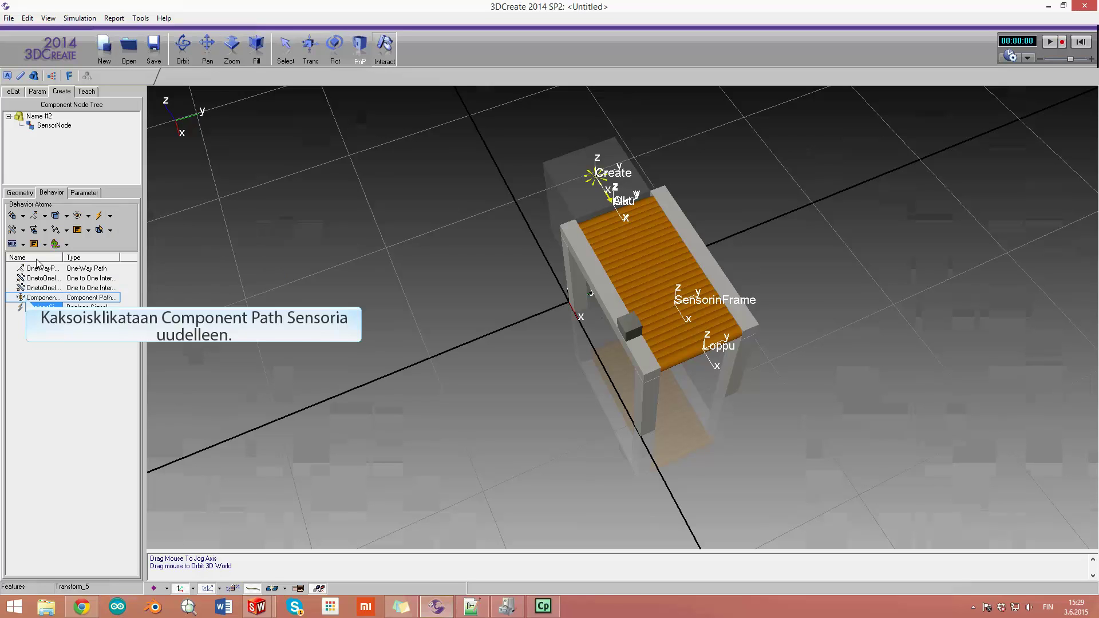
{"action": "double_click", "coordinate": [26, 298]}
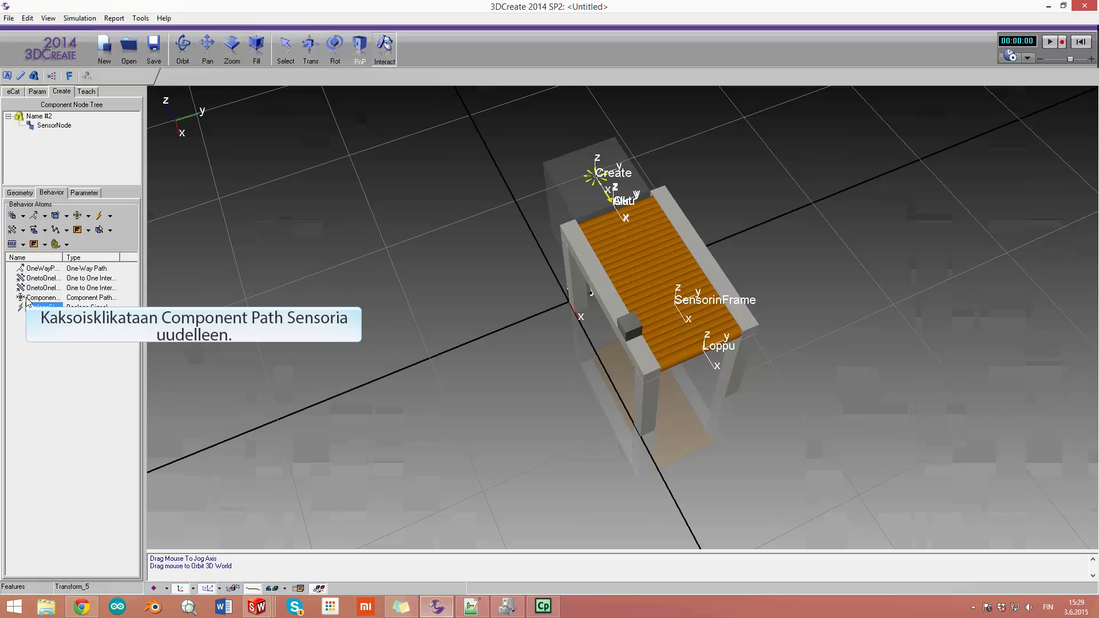
{"action": "double_click", "coordinate": [26, 299]}
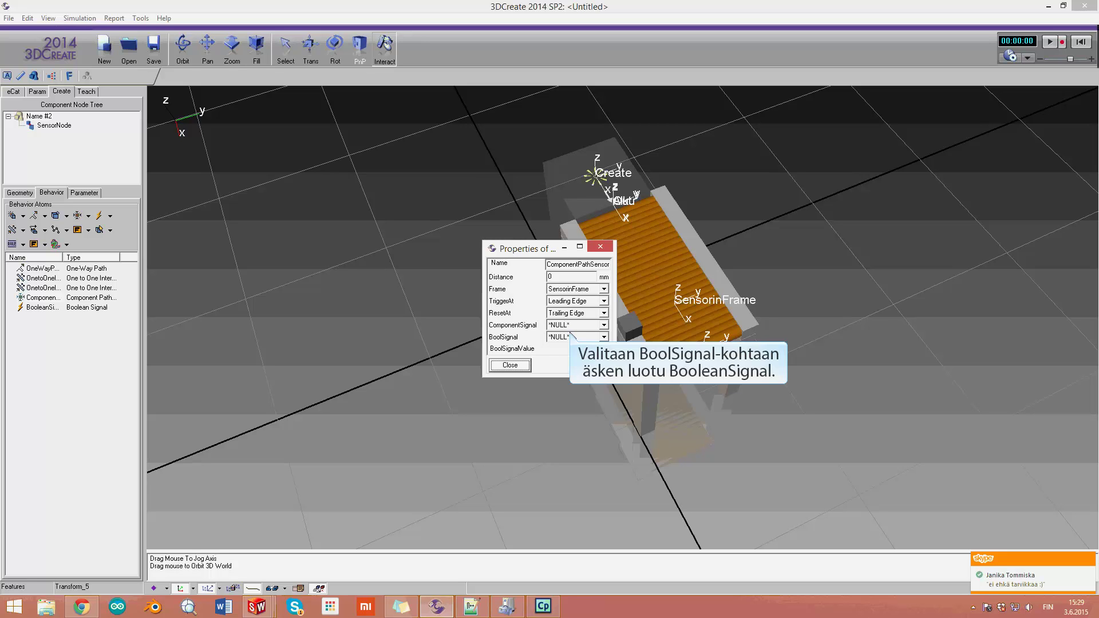
{"action": "left_click", "coordinate": [573, 336]}
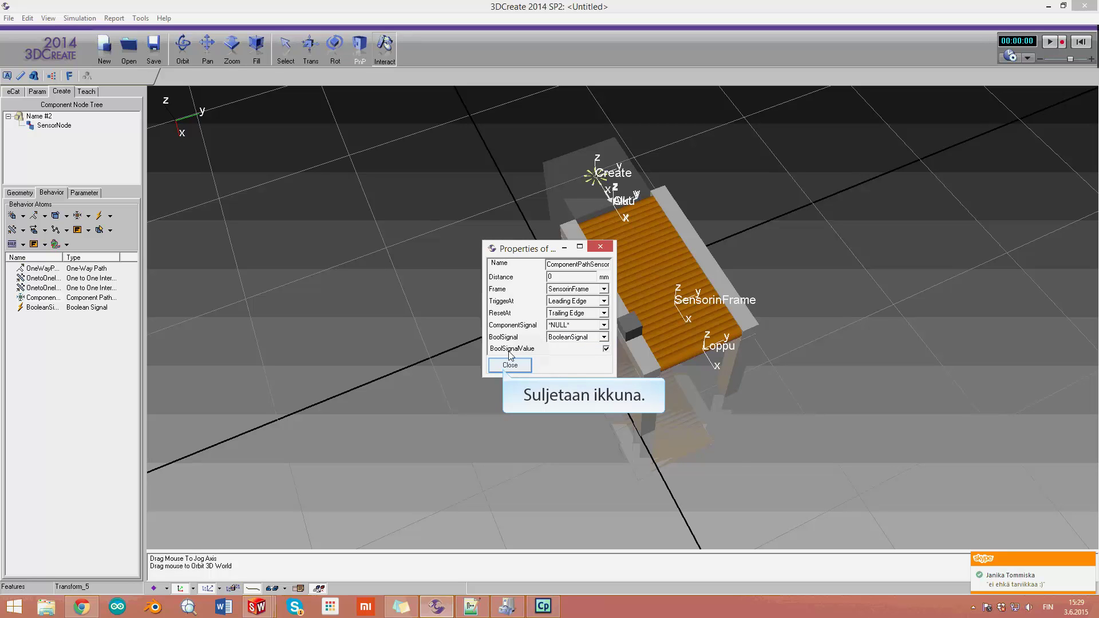
{"action": "left_click", "coordinate": [507, 369]}
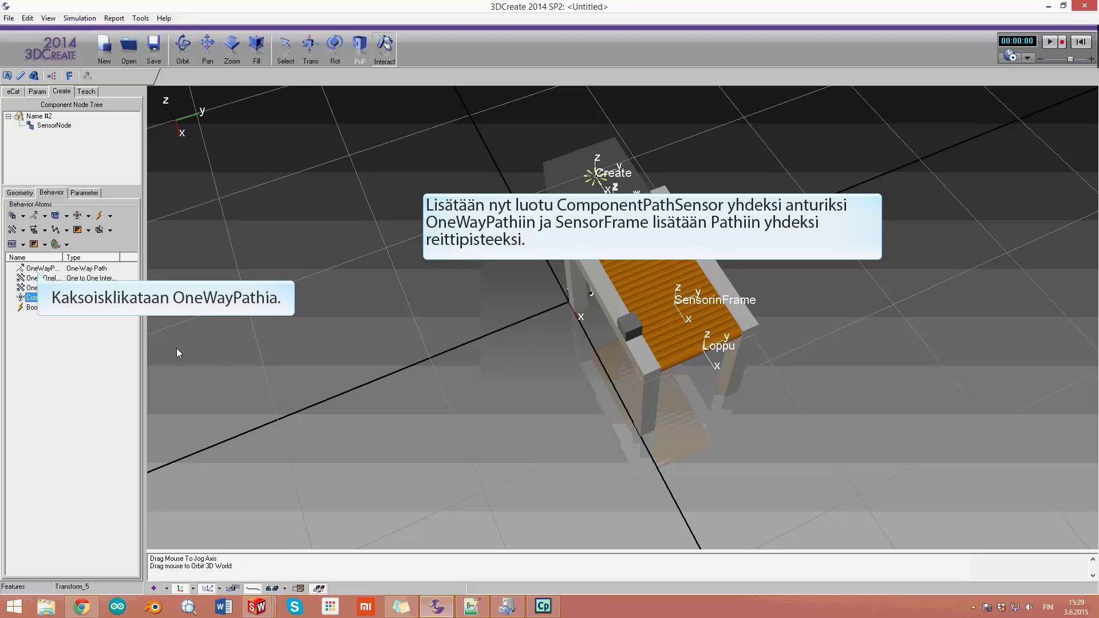
Add ComponentPathSensor to the Sensors list of the OneWayPath behavior.
{"action": "double_click", "coordinate": [38, 269]}
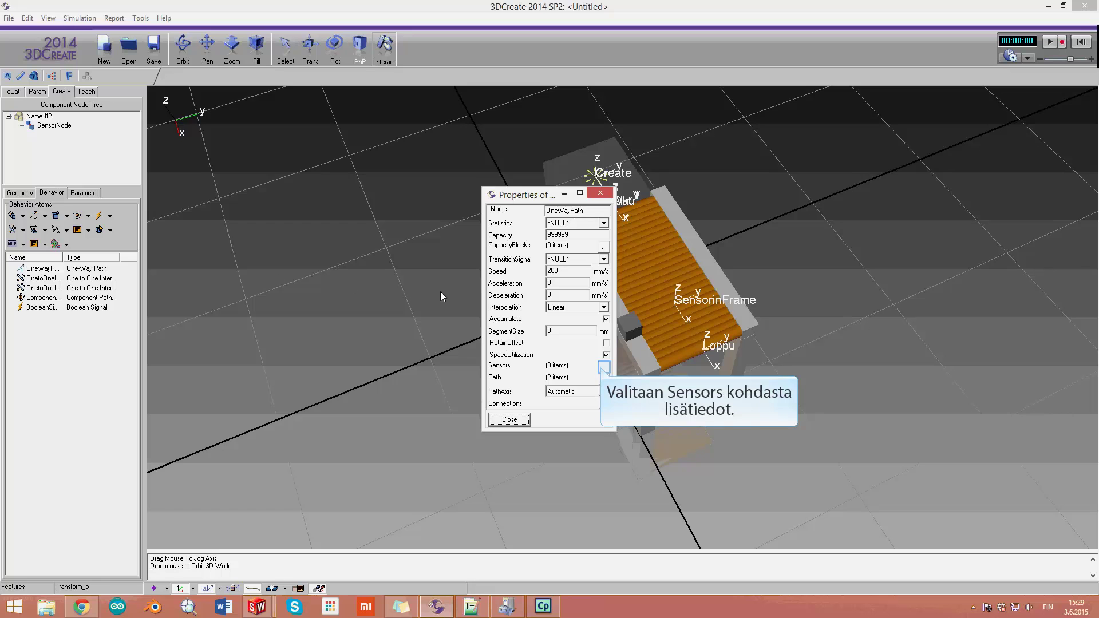
{"action": "left_click", "coordinate": [603, 367]}
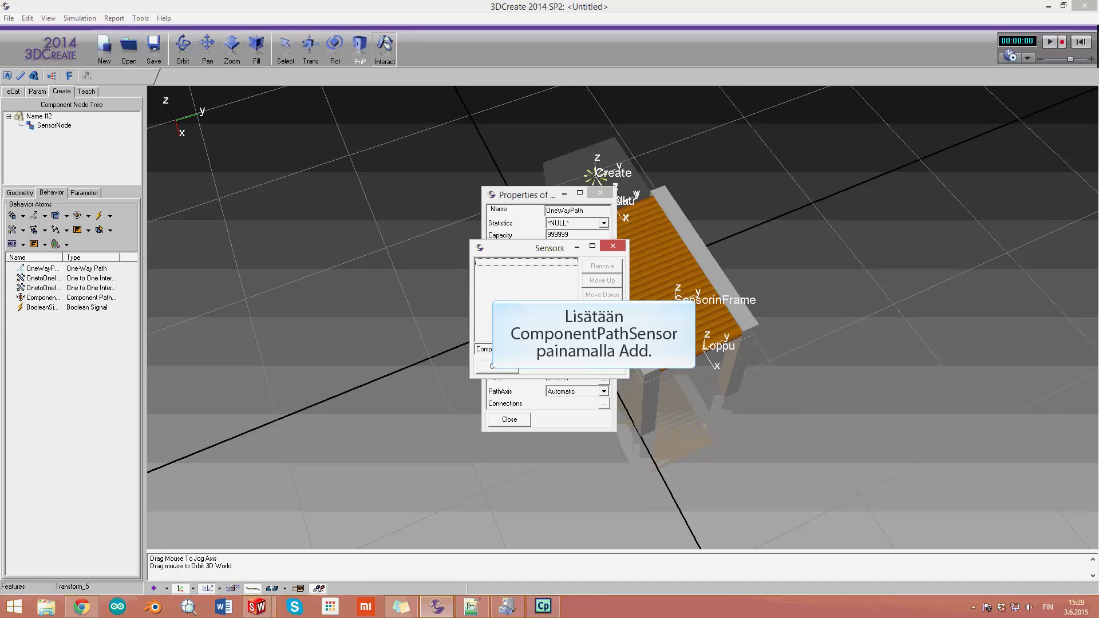
{"action": "left_click", "coordinate": [595, 351]}
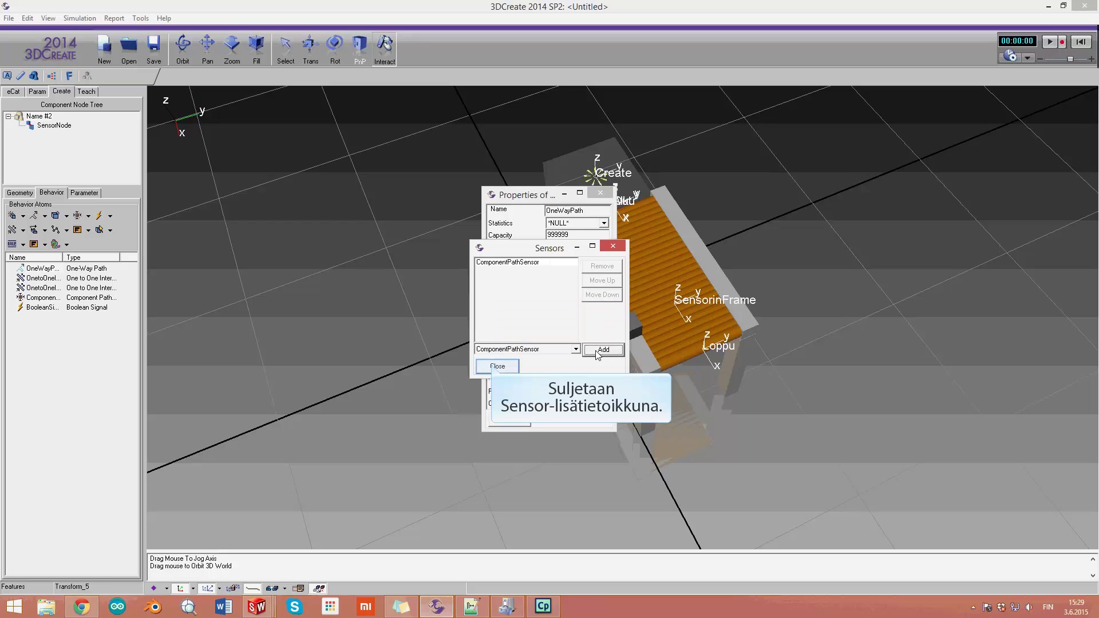
{"action": "left_click", "coordinate": [496, 367]}
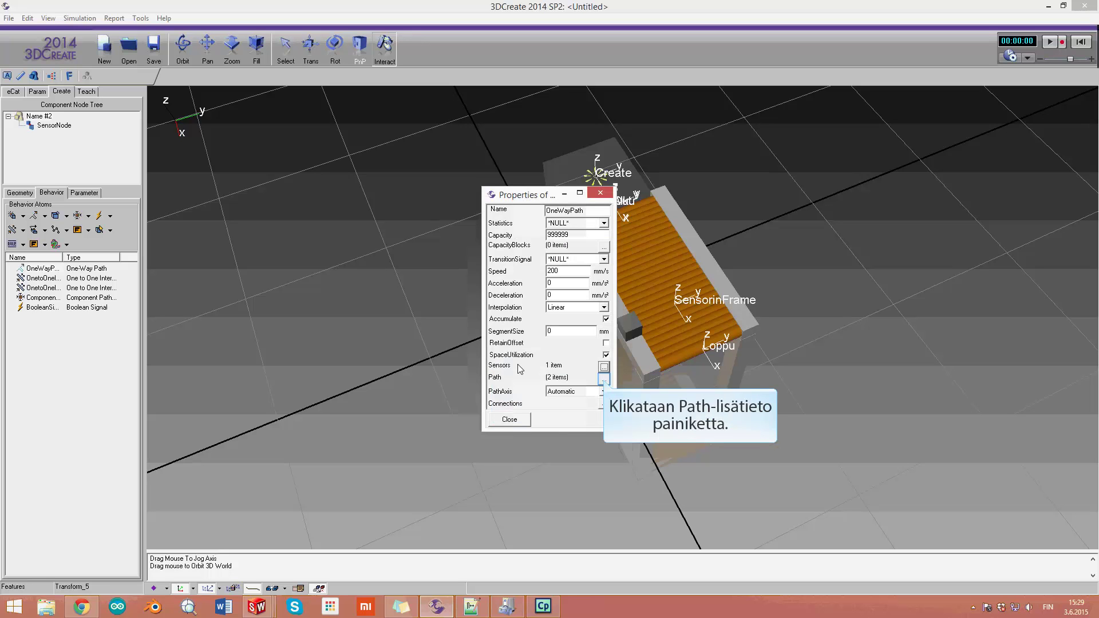
Add SensorinFrame to OneWayPath's Path list and move it up between Alku and Loppu.
{"action": "left_click", "coordinate": [604, 379]}
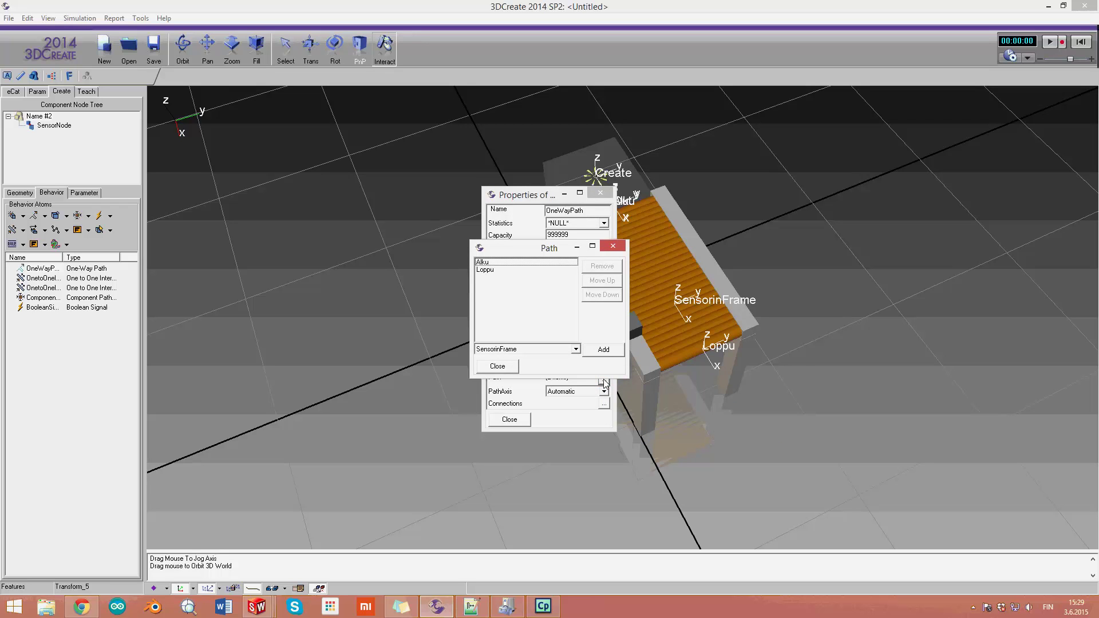
{"action": "left_click", "coordinate": [528, 350]}
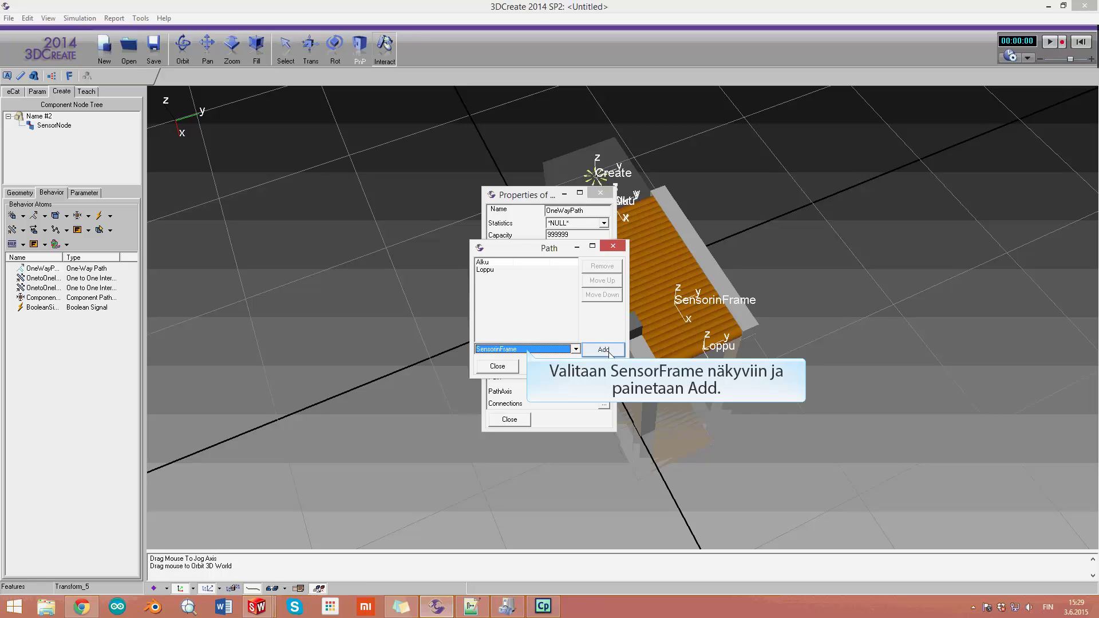
{"action": "left_click", "coordinate": [610, 351]}
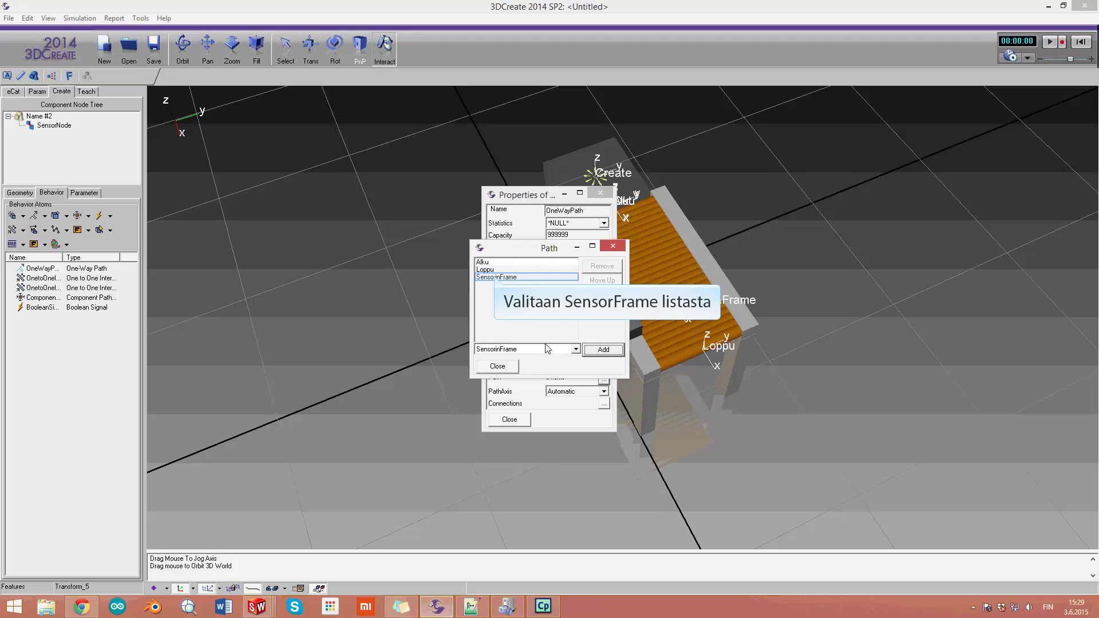
{"action": "left_click", "coordinate": [497, 278]}
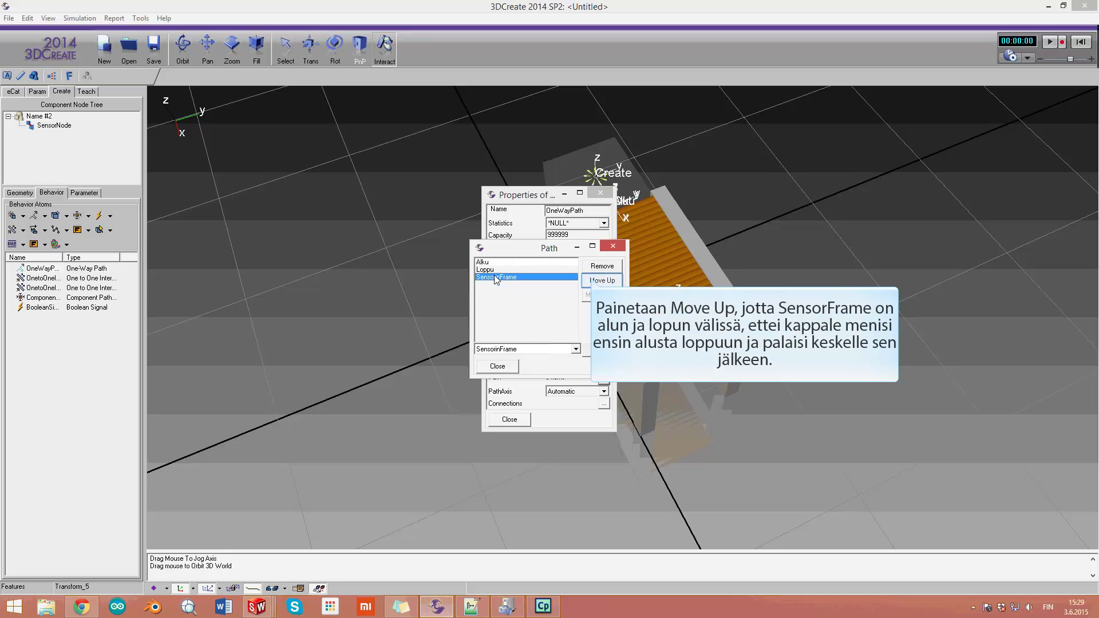
{"action": "left_click", "coordinate": [593, 280]}
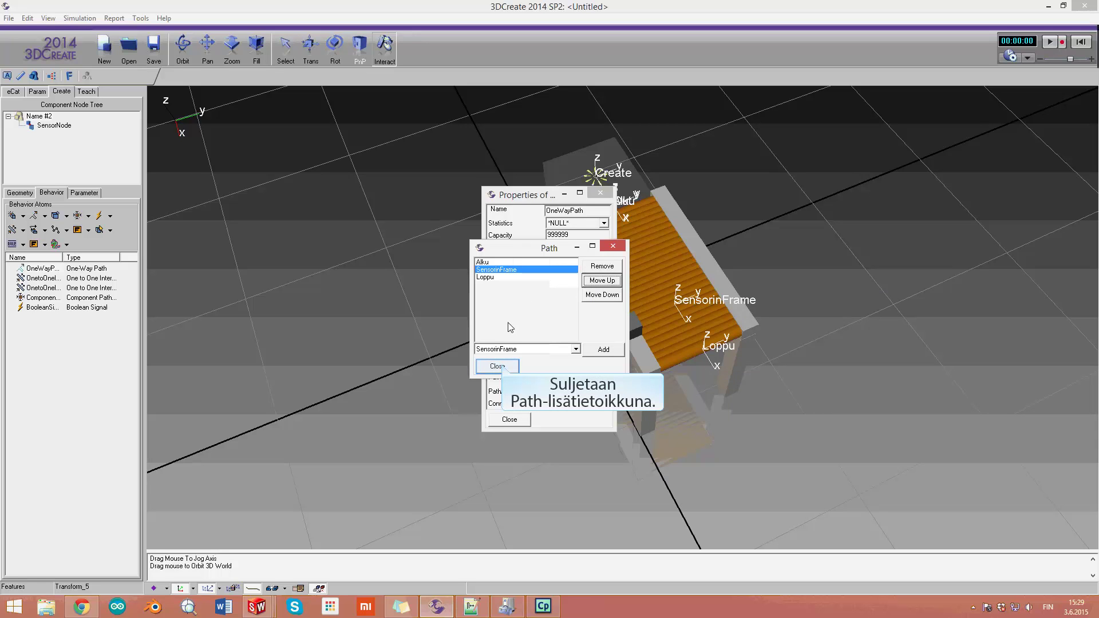
{"action": "left_click", "coordinate": [496, 366]}
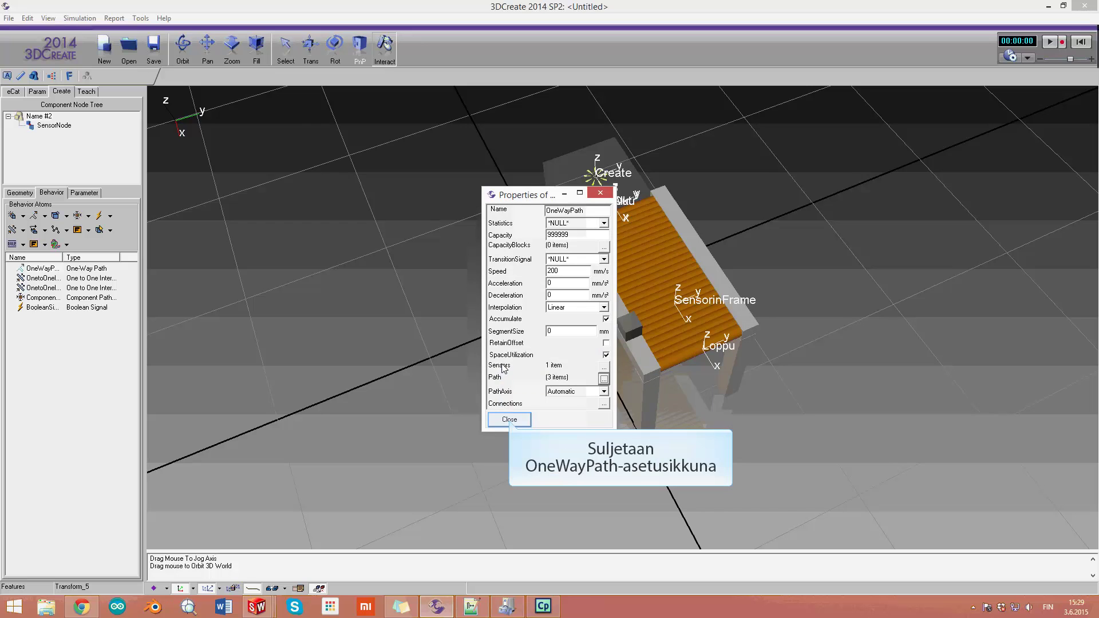
{"action": "left_click", "coordinate": [510, 419]}
Add an Action Script behavior to the conveyor's root node.
{"action": "left_click_drag", "start_coordinate": [533, 413], "coordinate": [578, 392]}
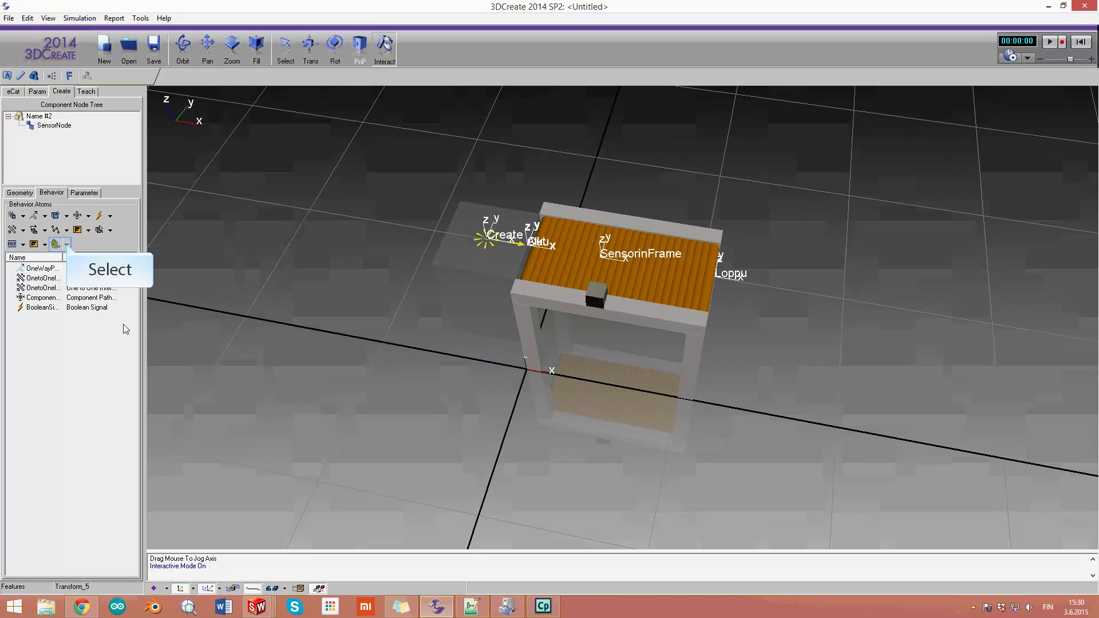
{"action": "left_click", "coordinate": [67, 245]}
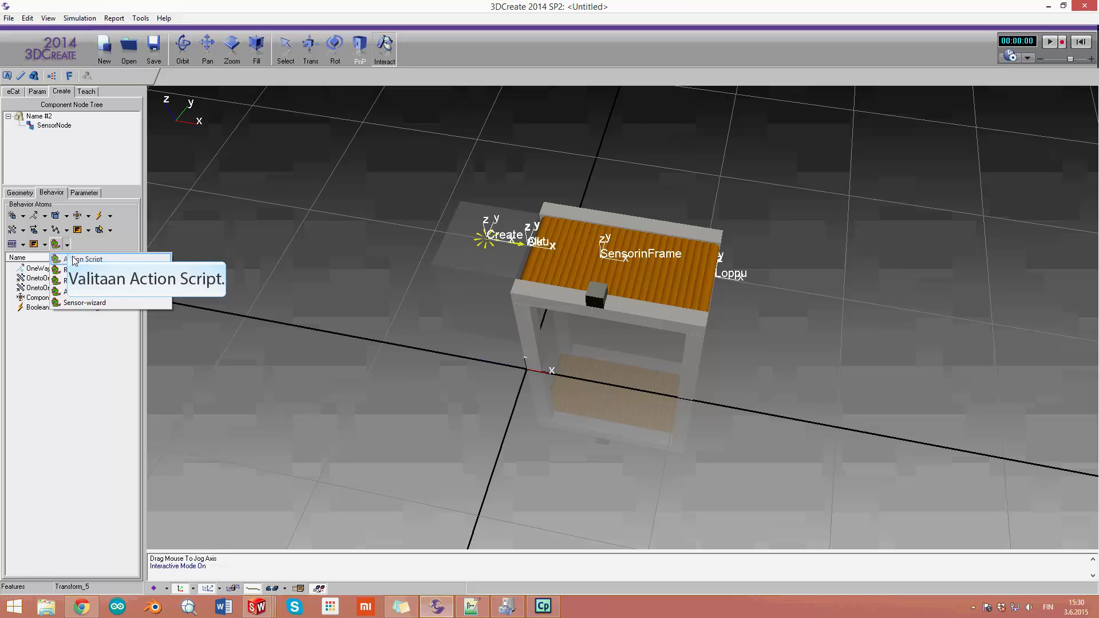
{"action": "left_click", "coordinate": [74, 259]}
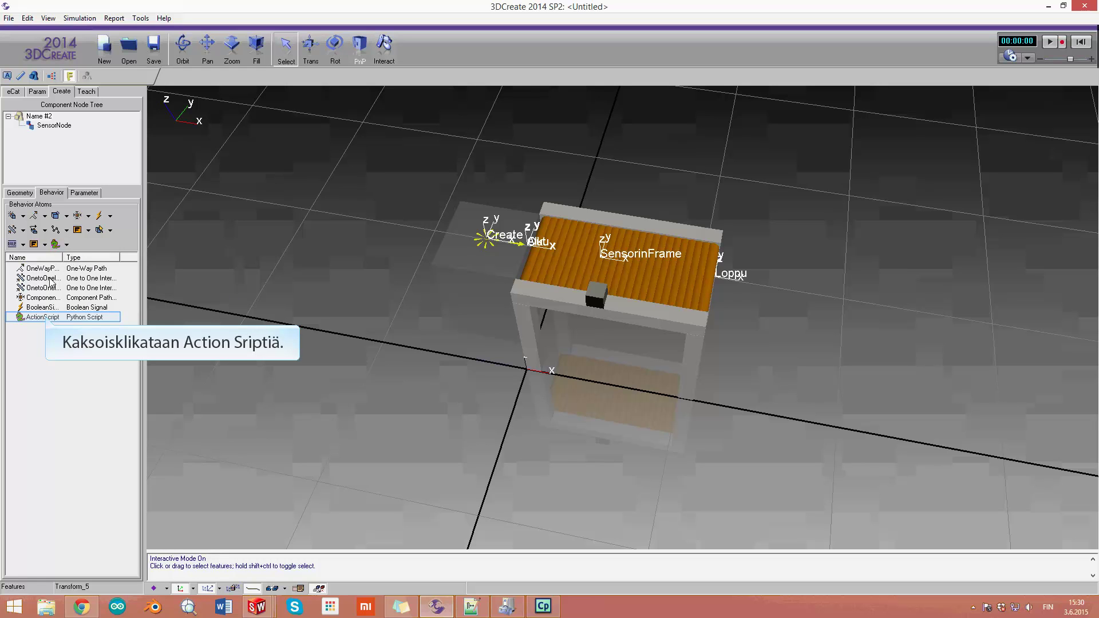
Replace all of the ActionScript's default code with the script that disables OneWayPath on BooleanSignal, load it and test it by running the simulation.
{"action": "double_click", "coordinate": [47, 319]}
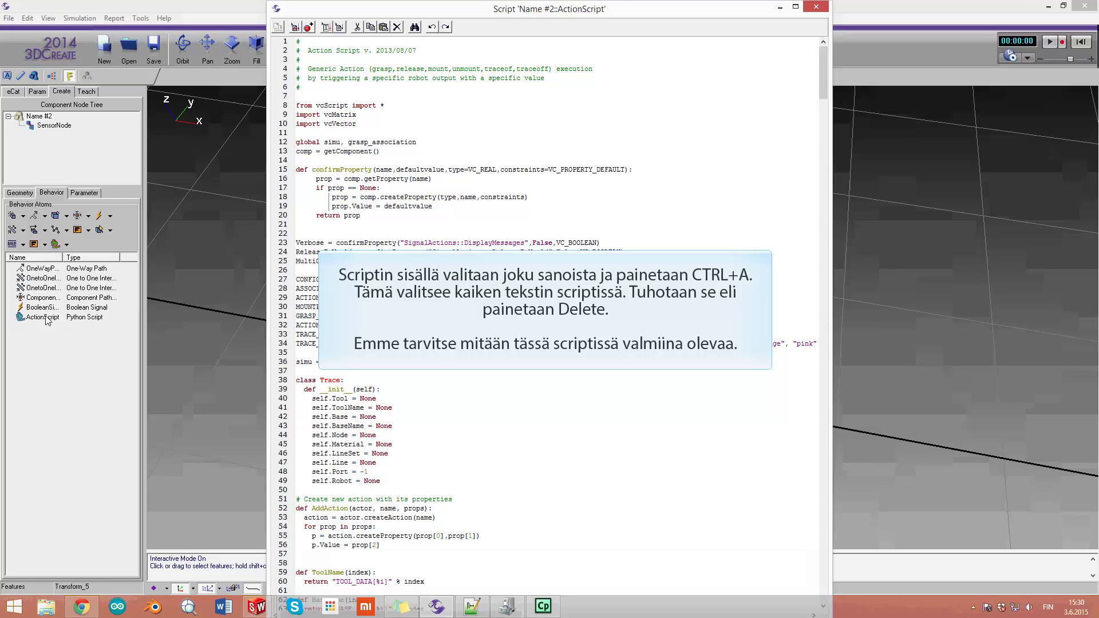
{"action": "key", "text": "ctrl+a"}
{"action": "key", "text": "Delete"}
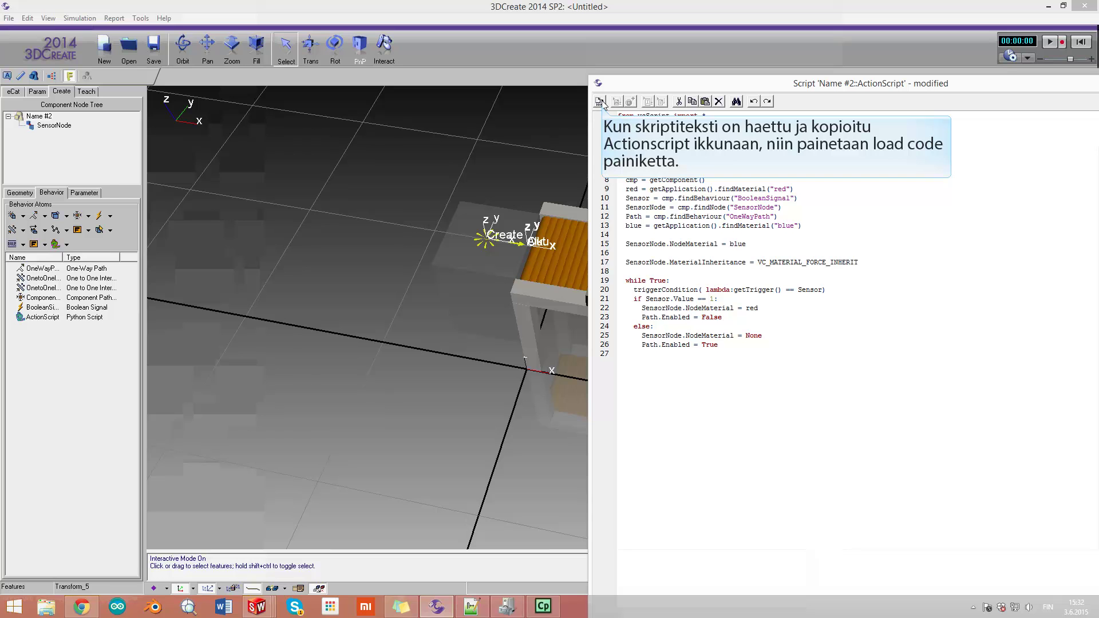
{"action": "left_click", "coordinate": [599, 102]}
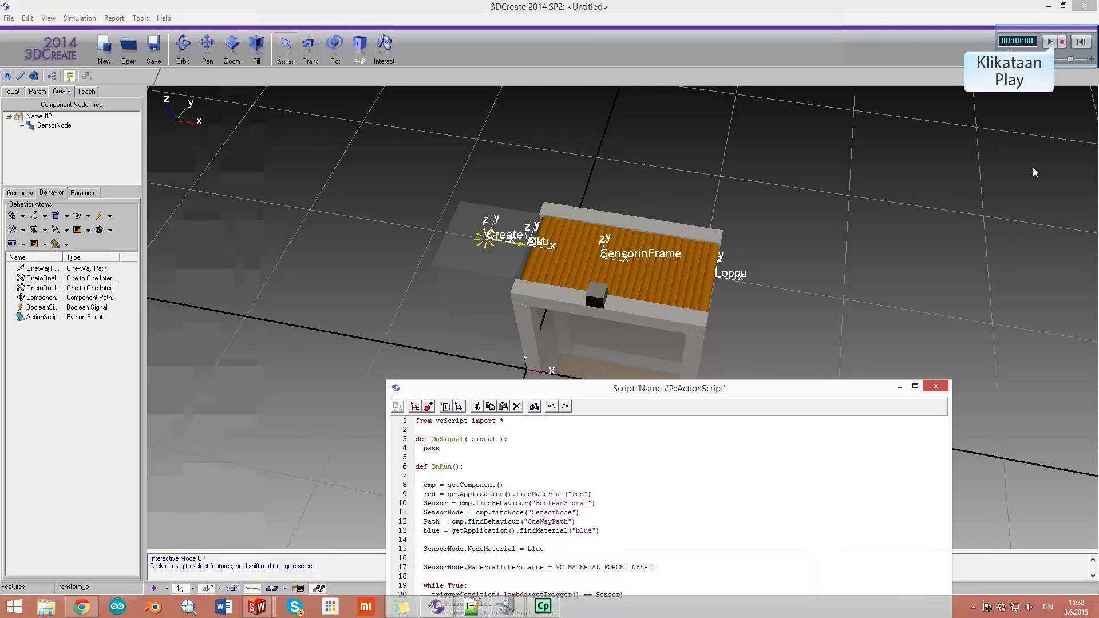
{"action": "left_click", "coordinate": [1051, 42]}
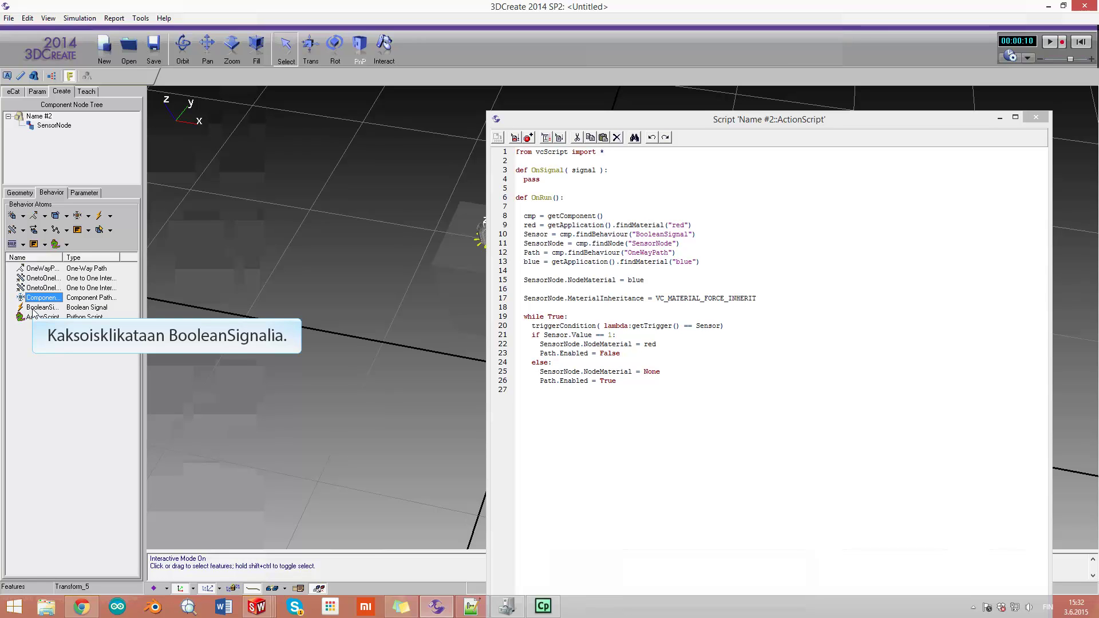
Add ActionScript to the Connections list of the BooleanSignal behavior and close its properties.
{"action": "double_click", "coordinate": [35, 308]}
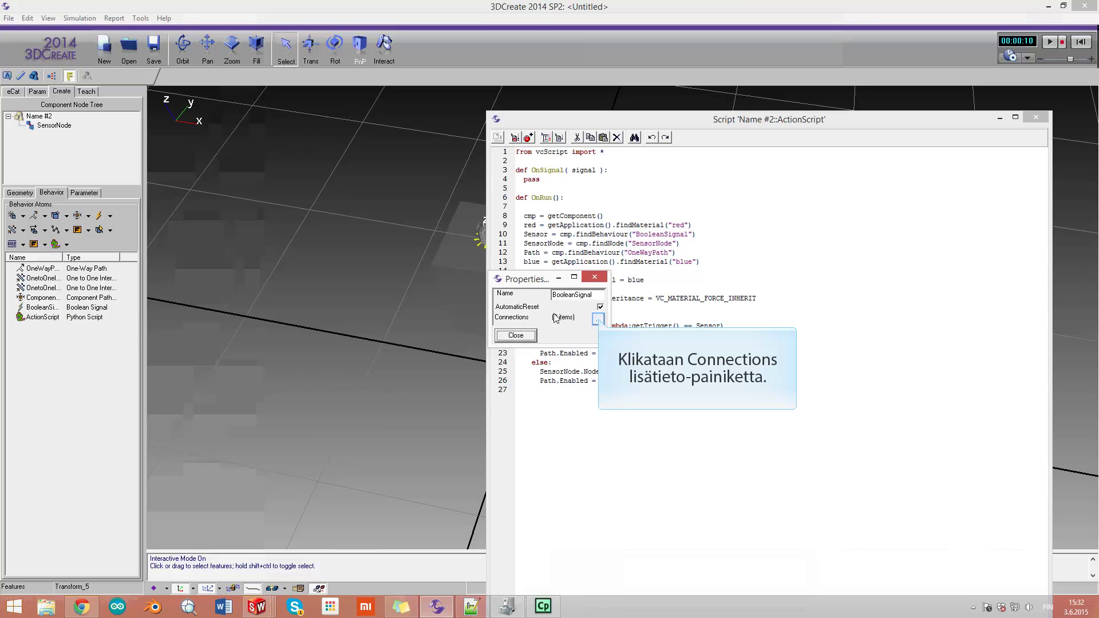
{"action": "left_click", "coordinate": [599, 321]}
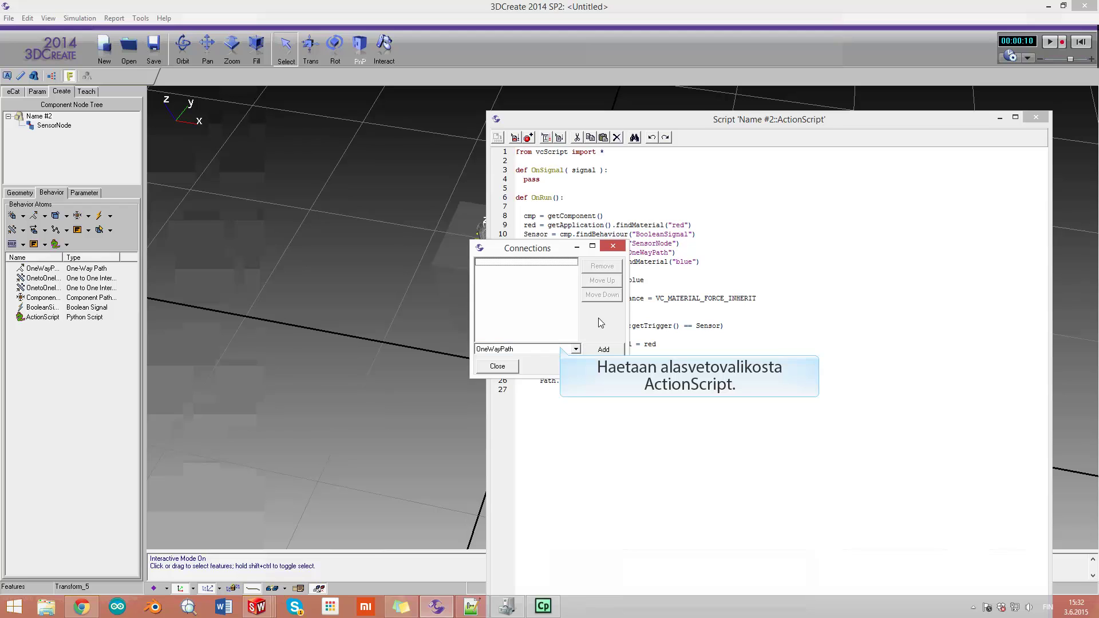
{"action": "left_click", "coordinate": [561, 350]}
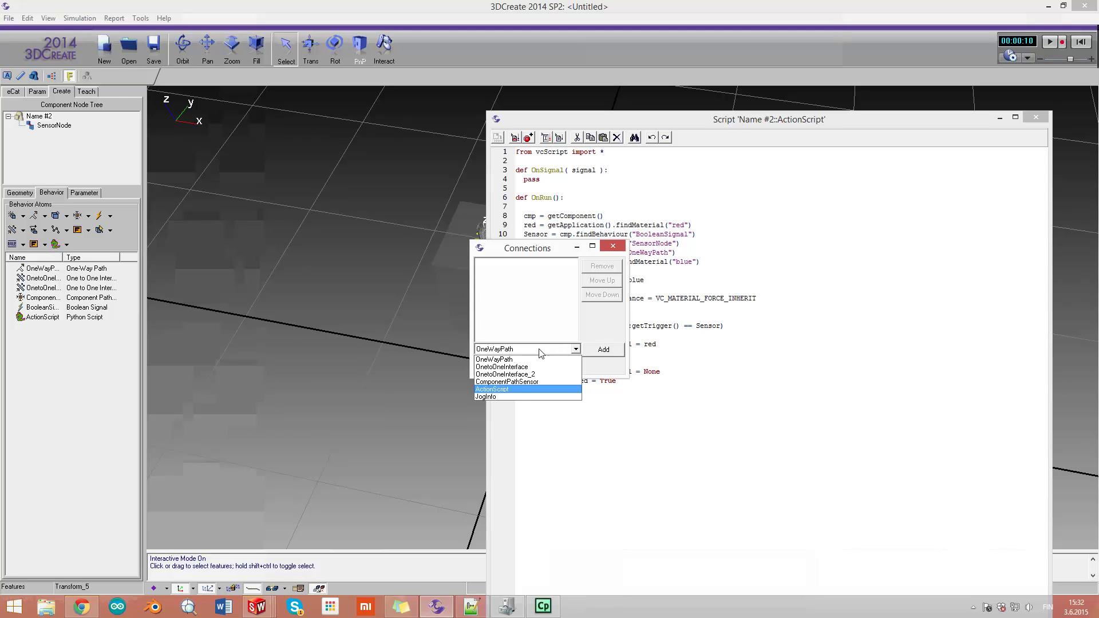
{"action": "left_click", "coordinate": [516, 390]}
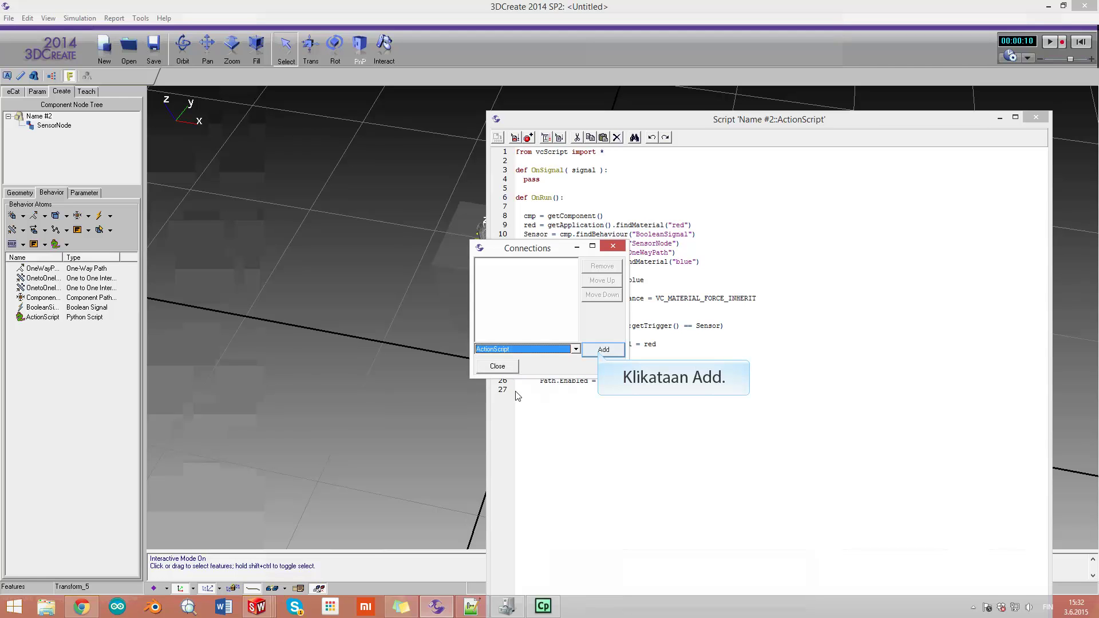
{"action": "left_click", "coordinate": [602, 350]}
{"action": "left_click", "coordinate": [600, 352]}
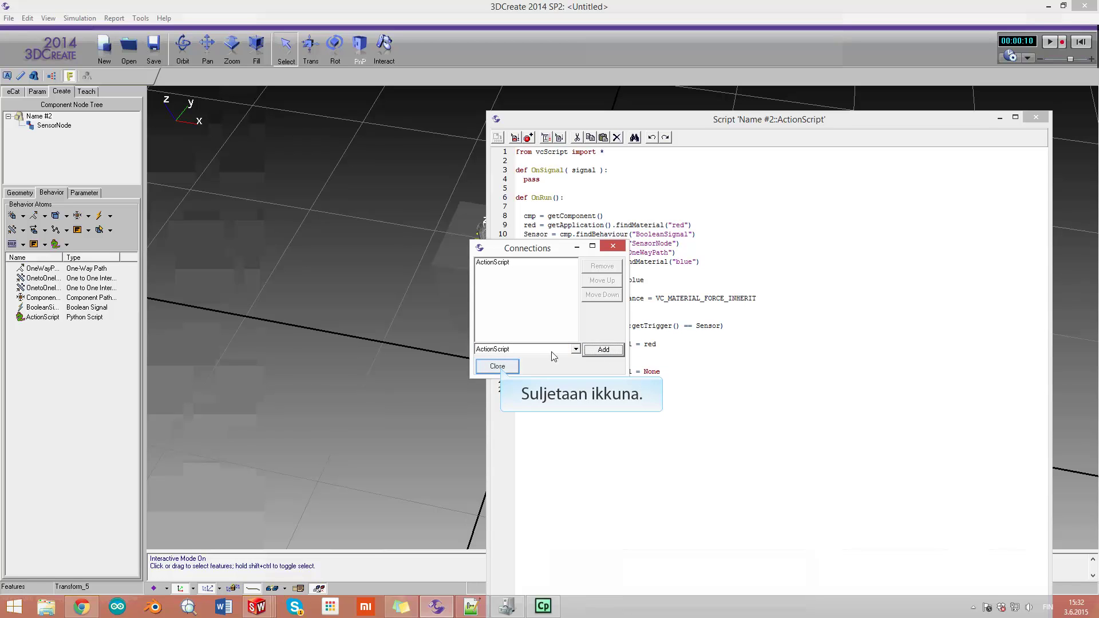
{"action": "left_click", "coordinate": [502, 370]}
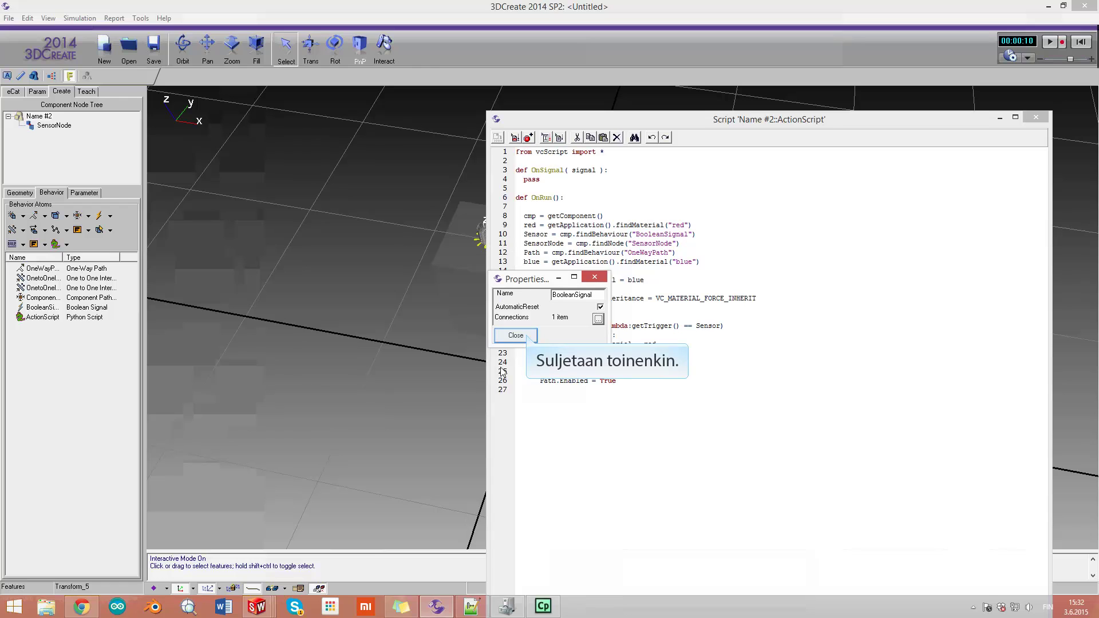
{"action": "left_click", "coordinate": [516, 336]}
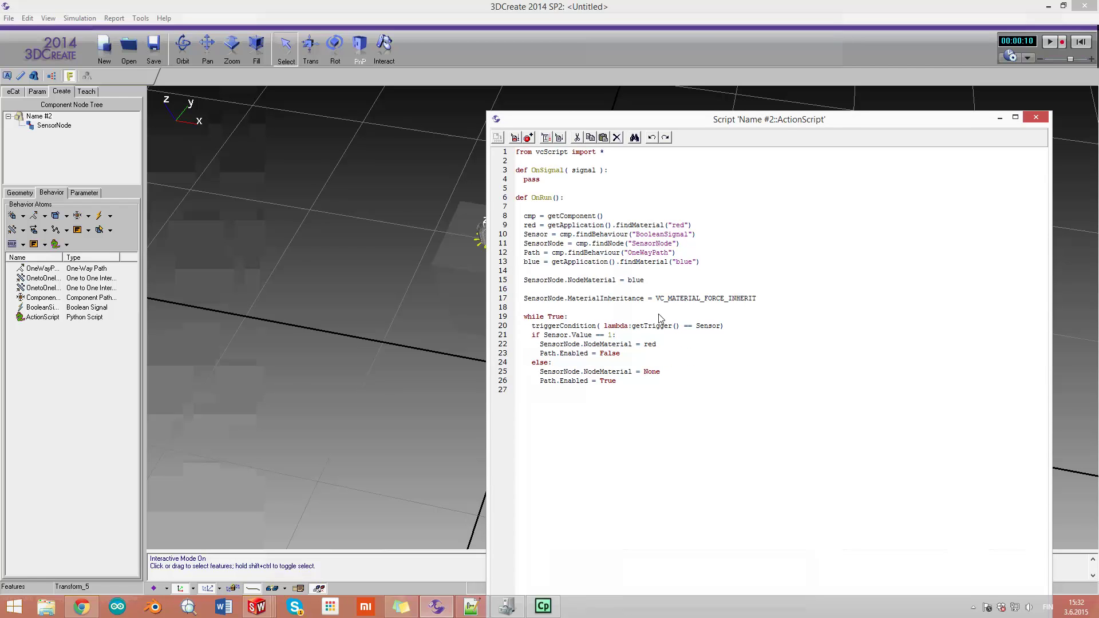
Move the ActionScript editor window clear of the conveyor and reset the simulation.
{"action": "left_click_drag", "start_coordinate": [975, 119], "coordinate": [800, 403]}
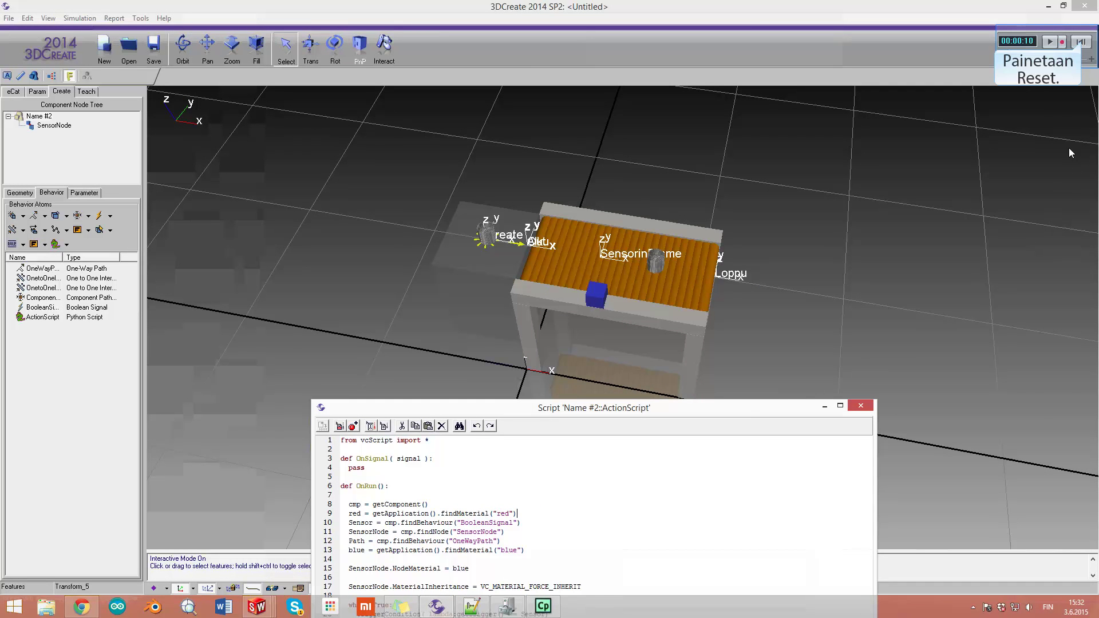
{"action": "left_click", "coordinate": [1081, 42]}
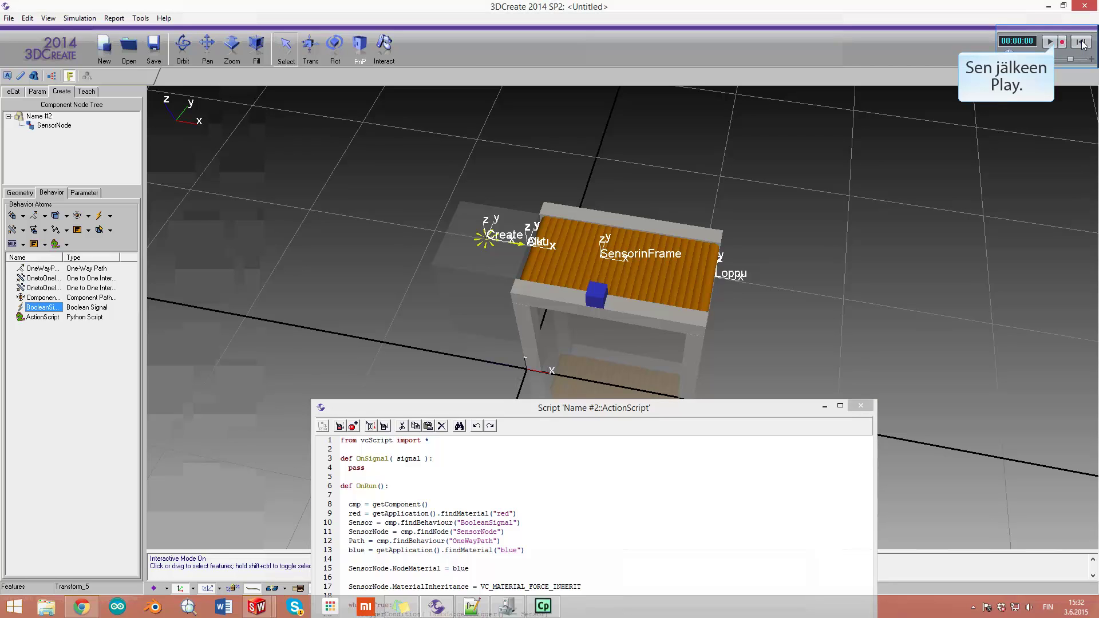